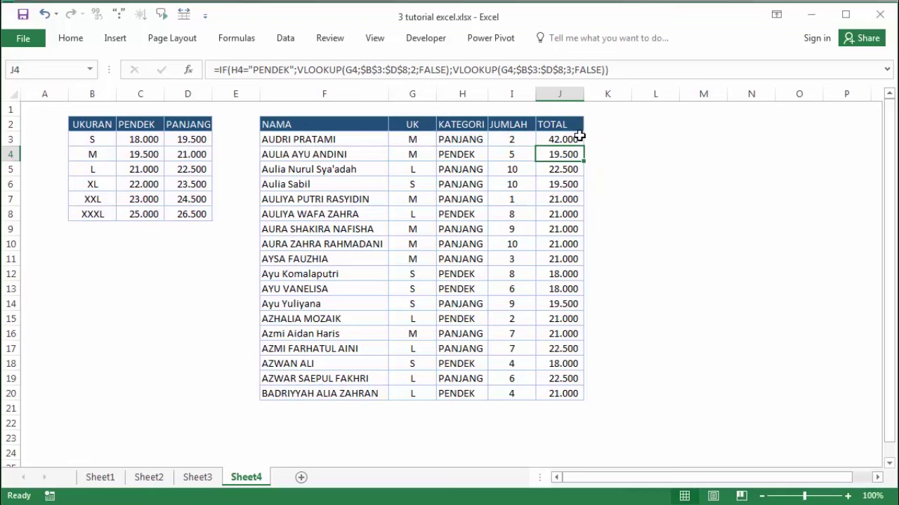
# Step: Compare J3's IF/VLOOKUP formula with size M's PANJANG price, then fill it down to J20
pyautogui.click(574, 138)
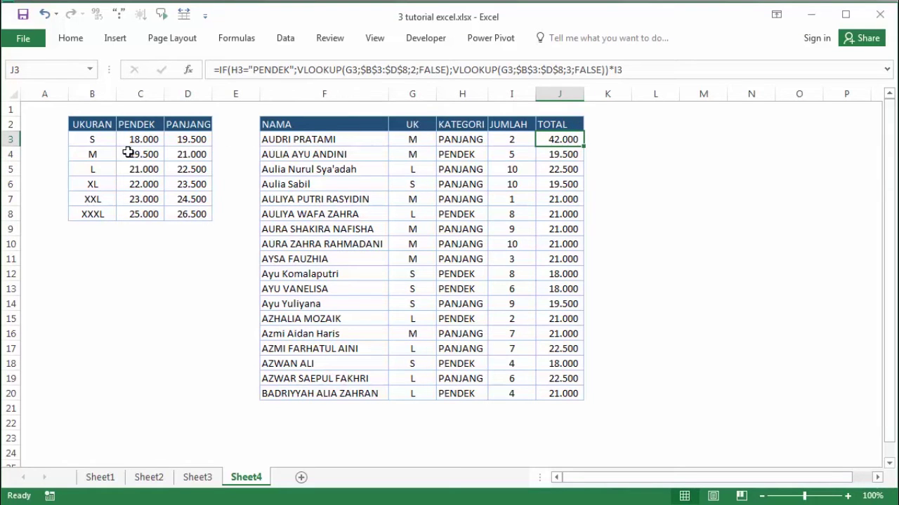
pyautogui.click(202, 153)
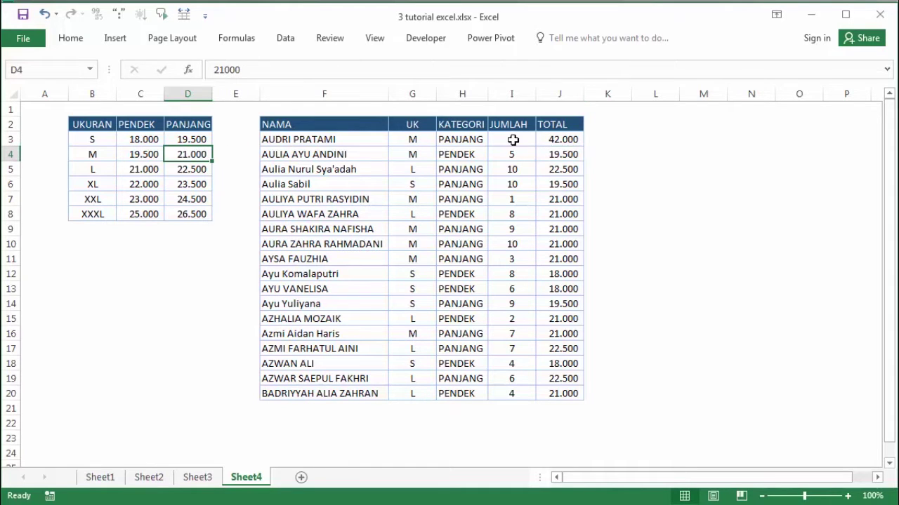
pyautogui.click(572, 141)
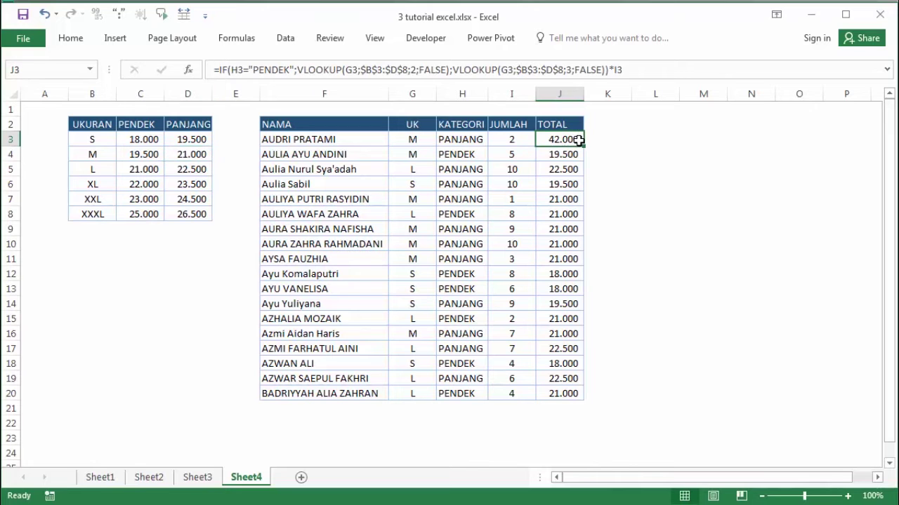
pyautogui.moveTo(584, 147); pyautogui.dragTo(596, 398)
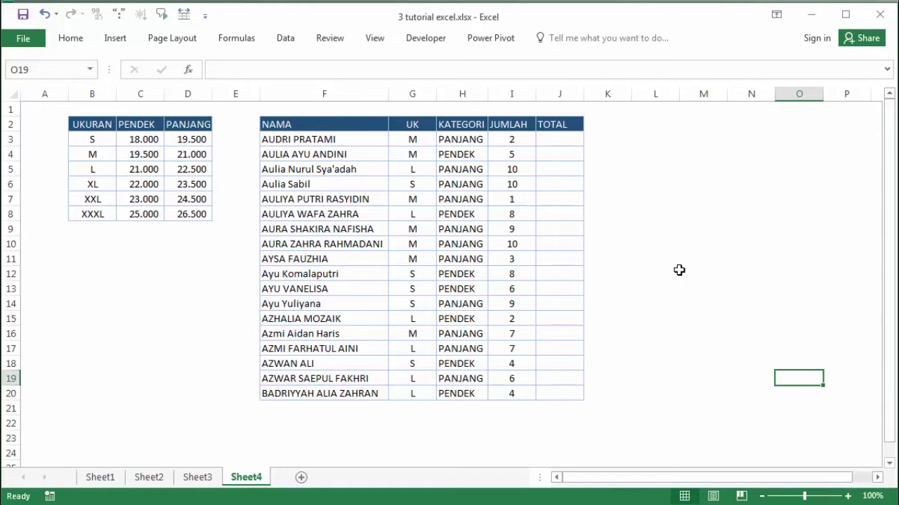
pyautogui.click(133, 247)
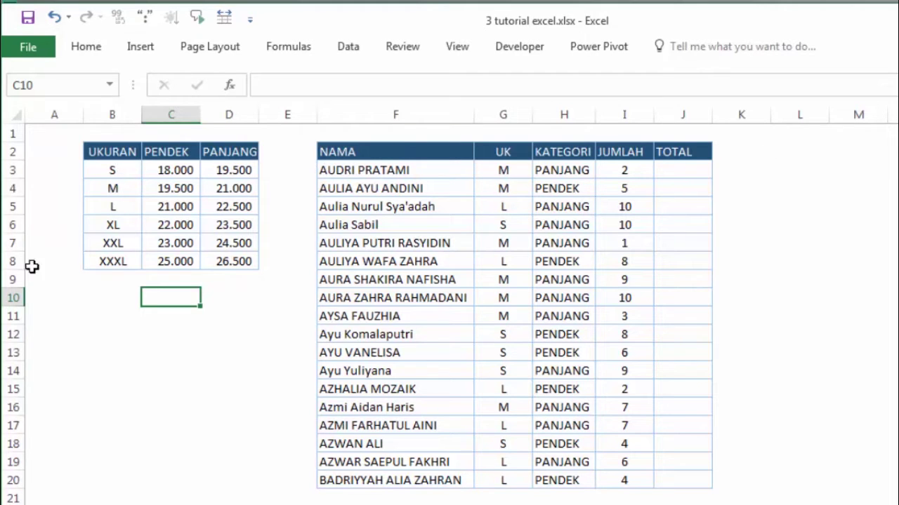
pyautogui.click(162, 375)
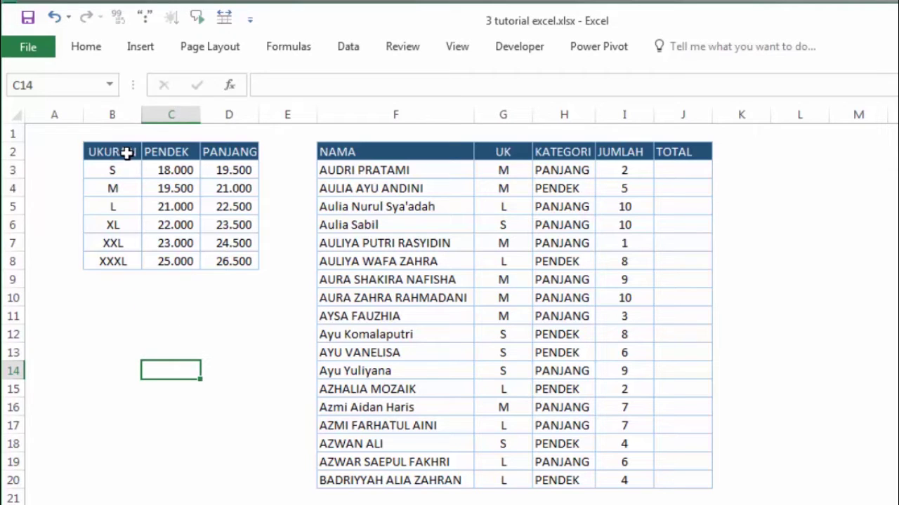
pyautogui.click(123, 153)
pyautogui.click(126, 176)
pyautogui.click(127, 204)
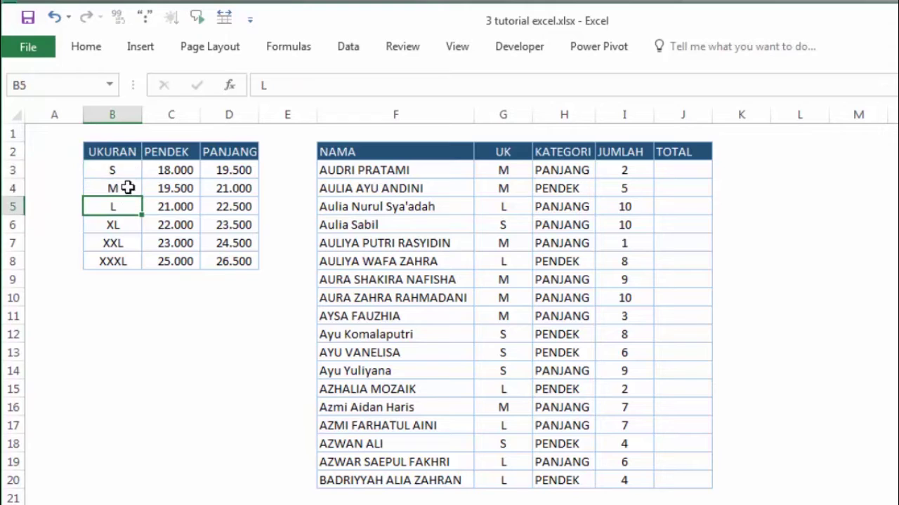
pyautogui.click(125, 169)
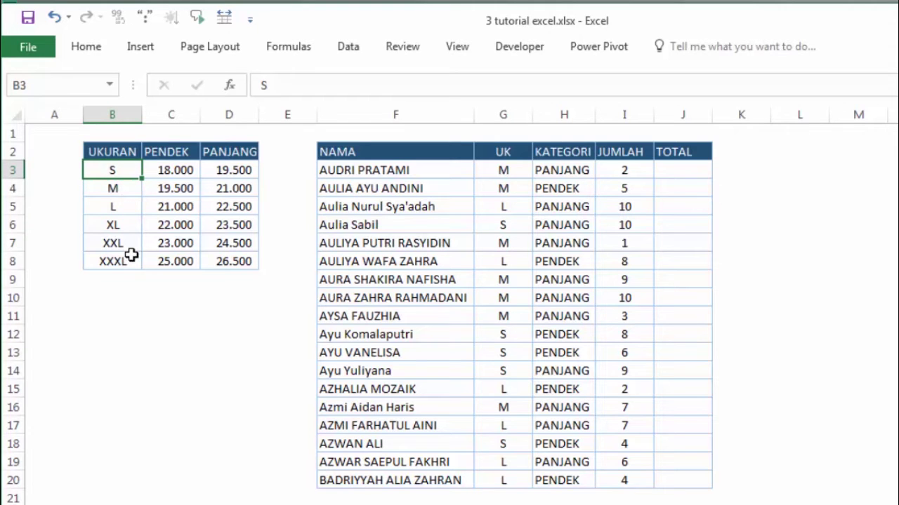
pyautogui.click(132, 296)
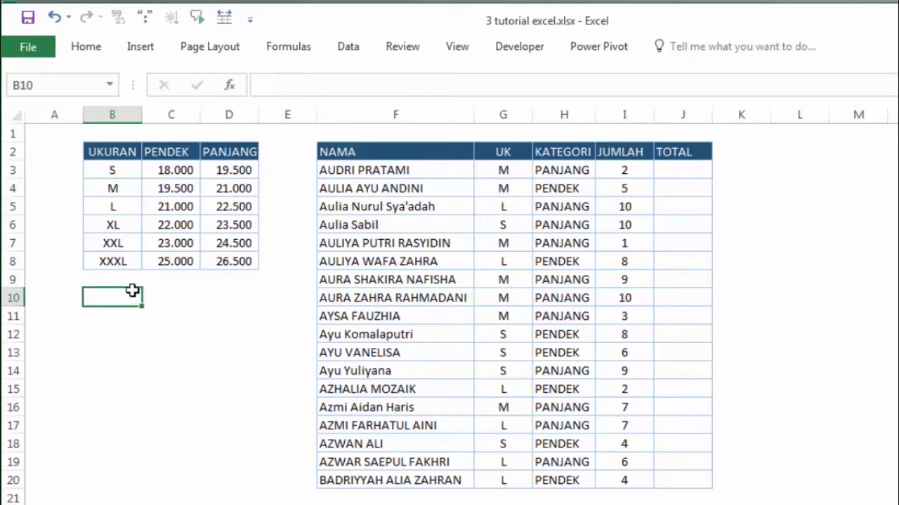
pyautogui.click(176, 158)
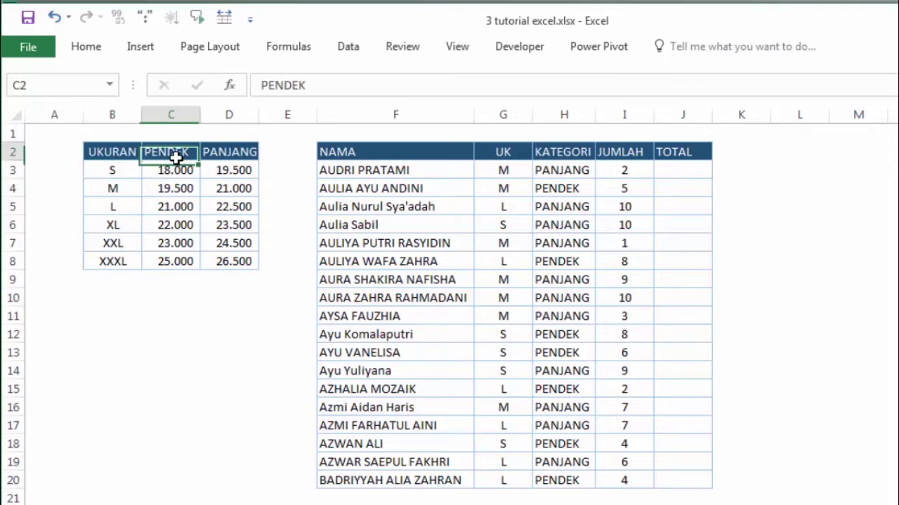
pyautogui.click(236, 151)
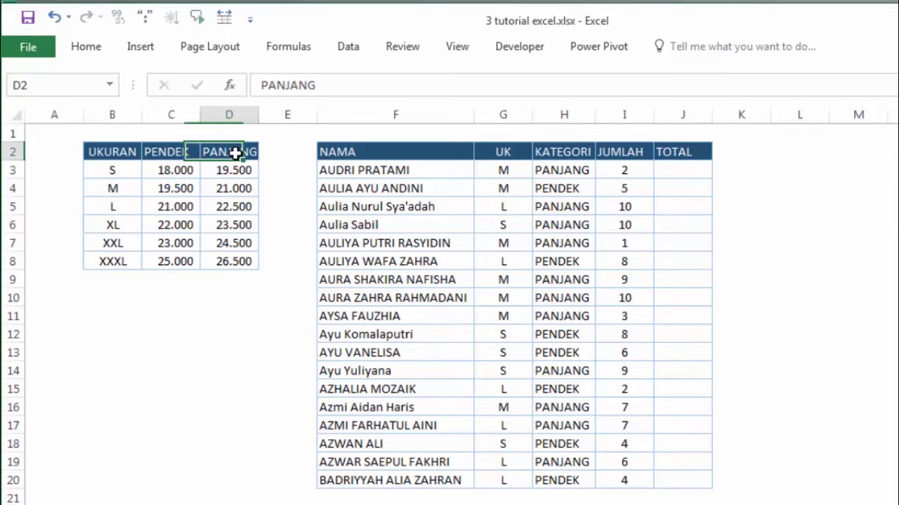
pyautogui.click(165, 174)
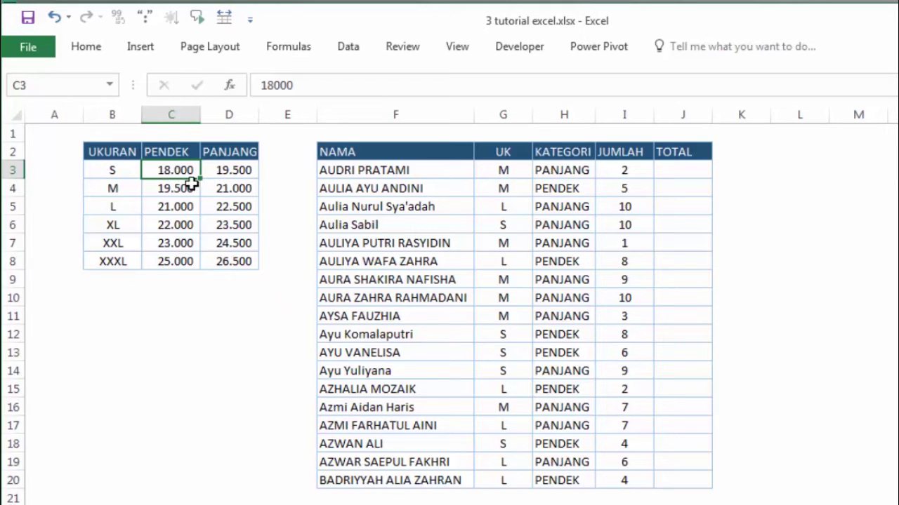
pyautogui.click(237, 173)
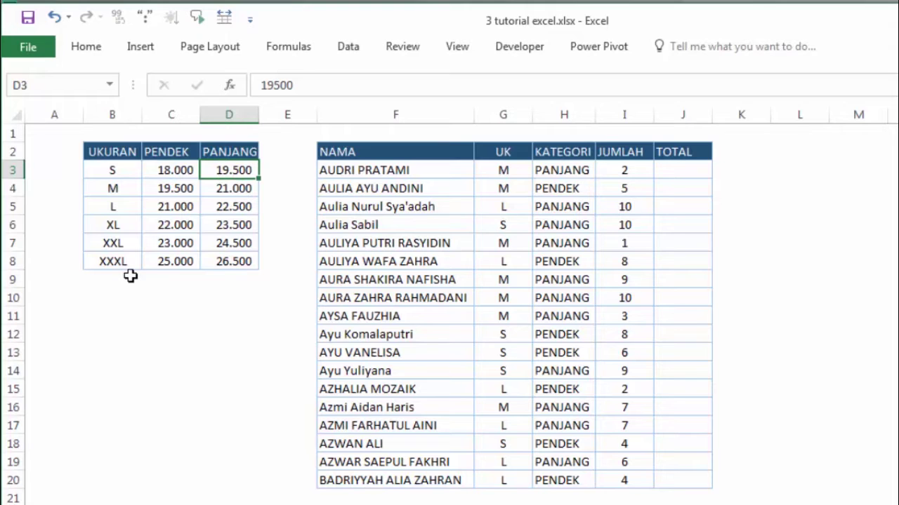
pyautogui.click(122, 204)
pyautogui.click(174, 204)
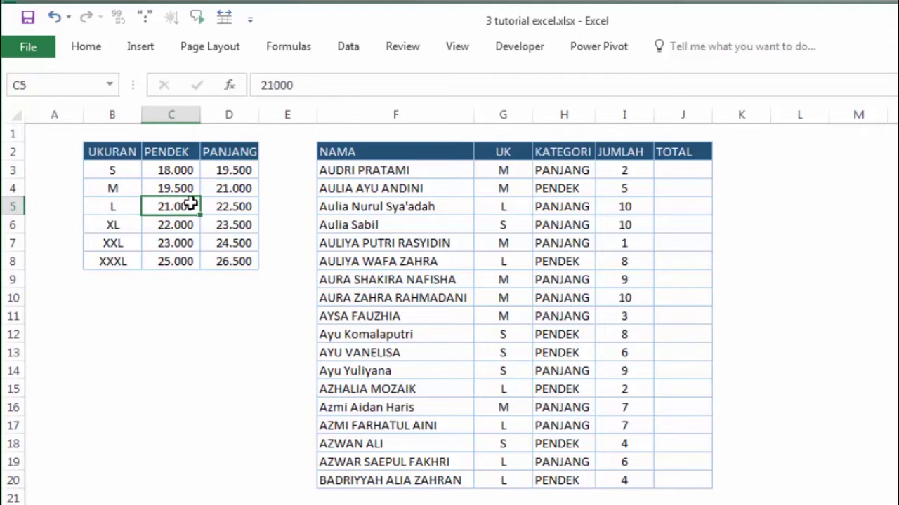
pyautogui.click(228, 203)
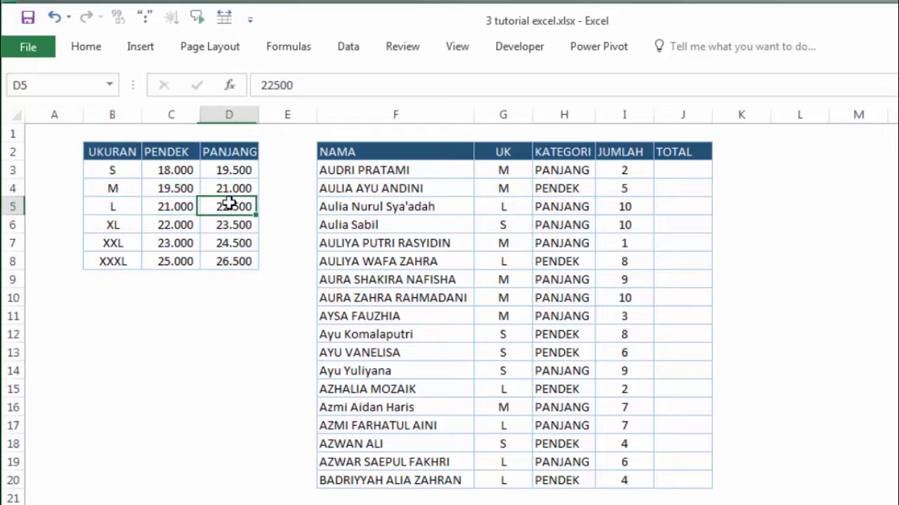
pyautogui.click(243, 443)
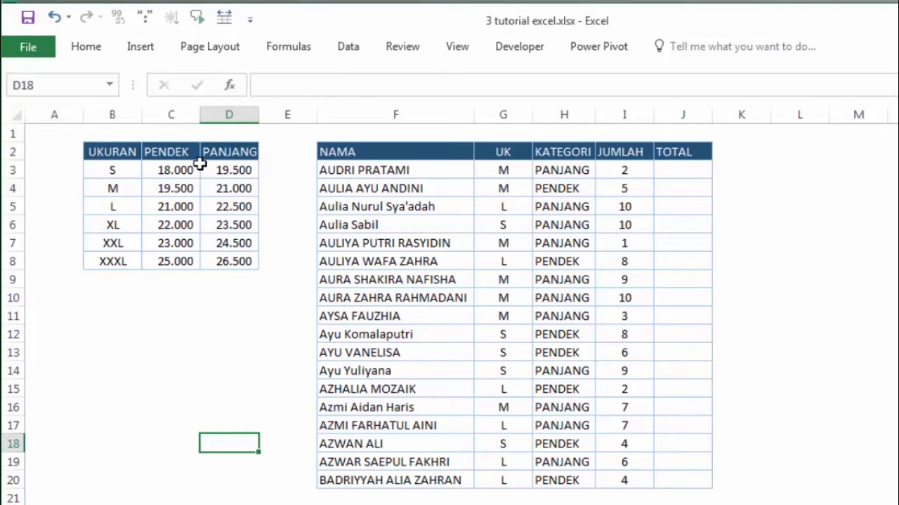
pyautogui.click(425, 149)
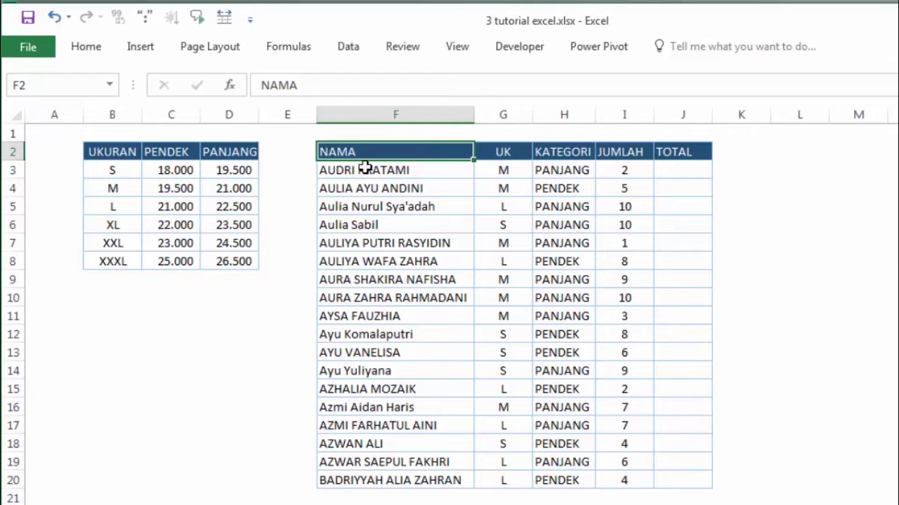
pyautogui.moveTo(365, 169); pyautogui.dragTo(394, 481)
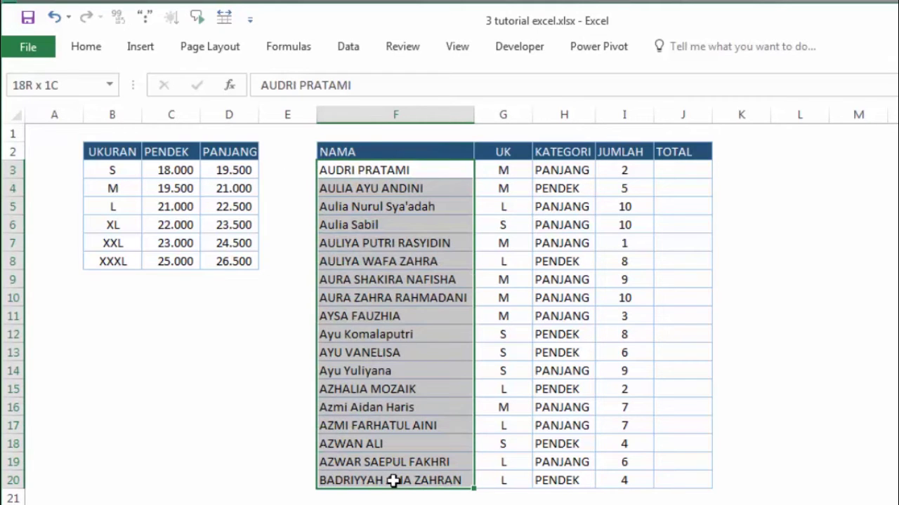
pyautogui.click(396, 151)
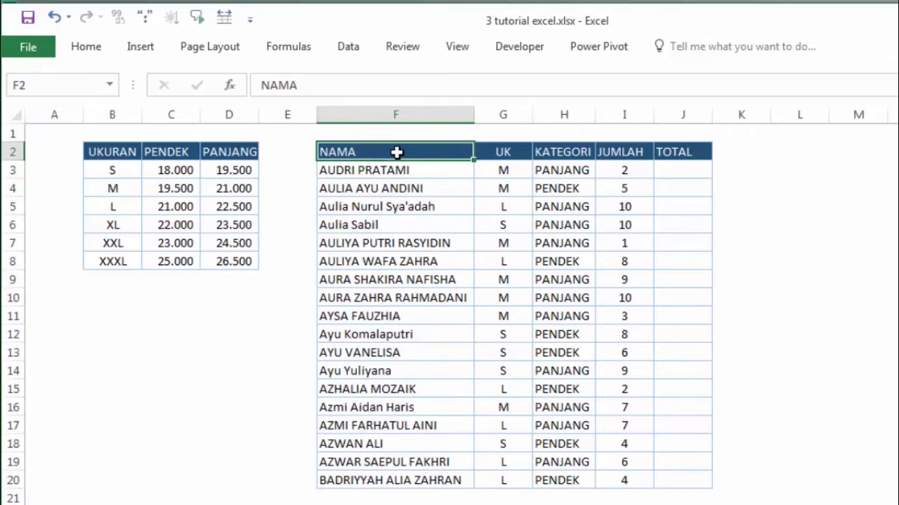
pyautogui.click(503, 169)
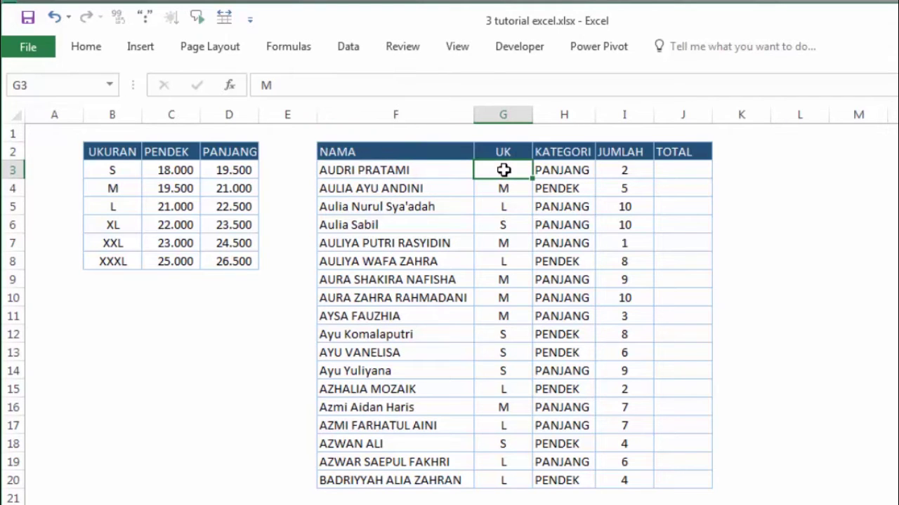
pyautogui.click(112, 171)
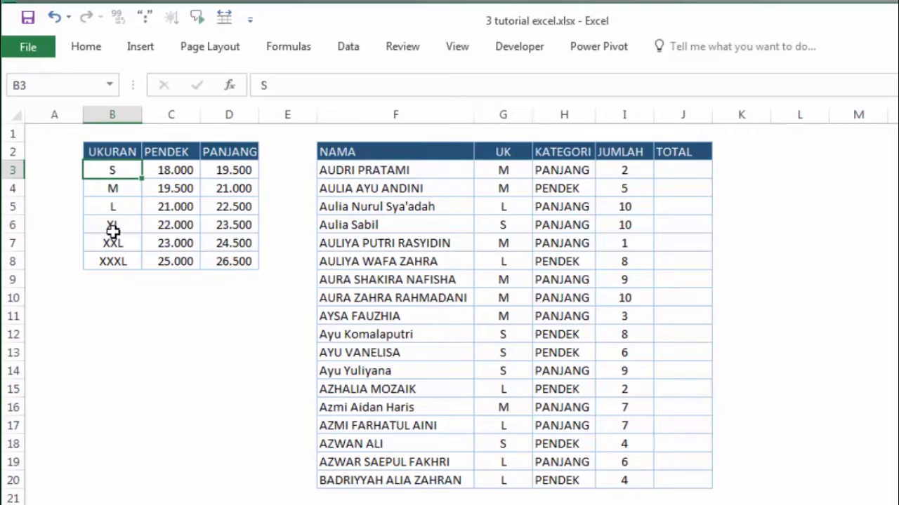
pyautogui.click(112, 226)
pyautogui.click(518, 173)
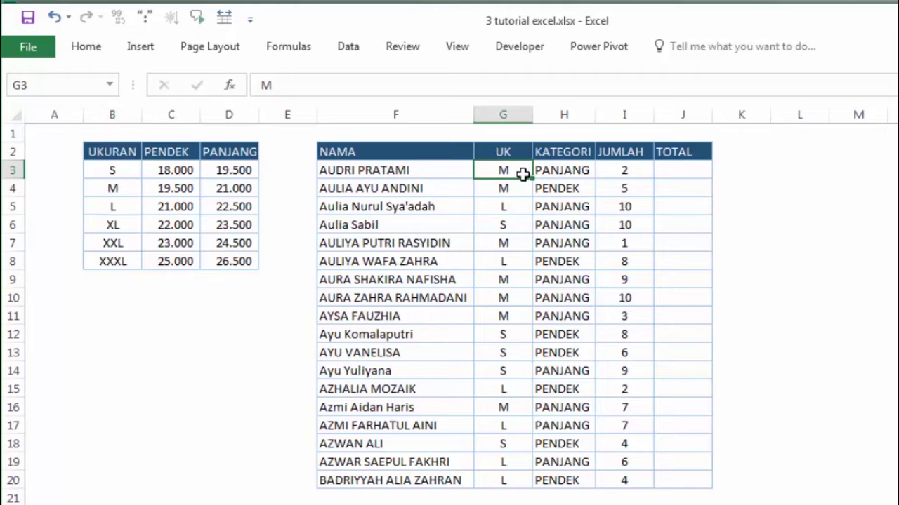
pyautogui.click(546, 171)
pyautogui.click(599, 170)
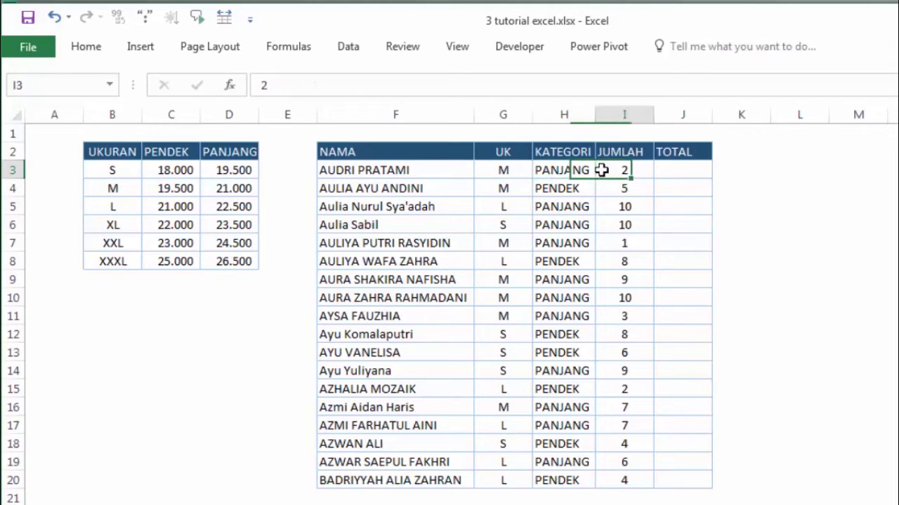
pyautogui.click(672, 171)
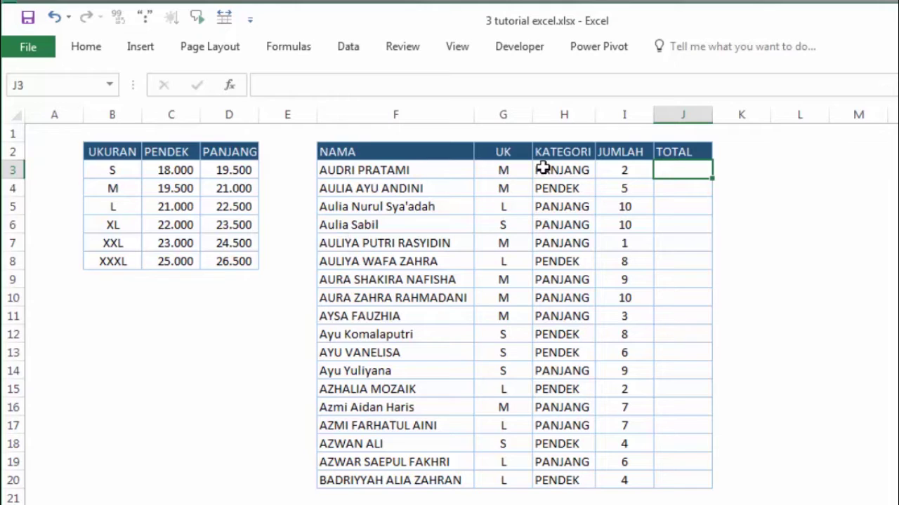
pyautogui.click(495, 168)
pyautogui.click(573, 168)
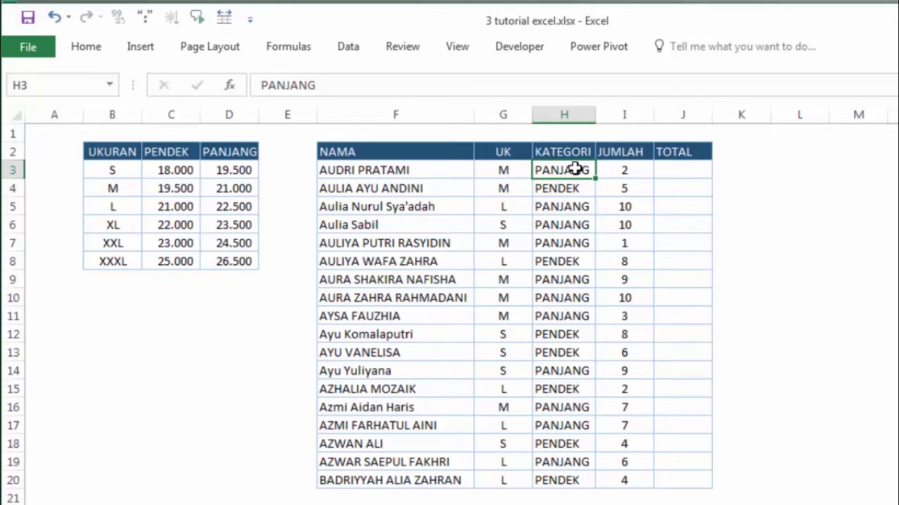
pyautogui.click(153, 187)
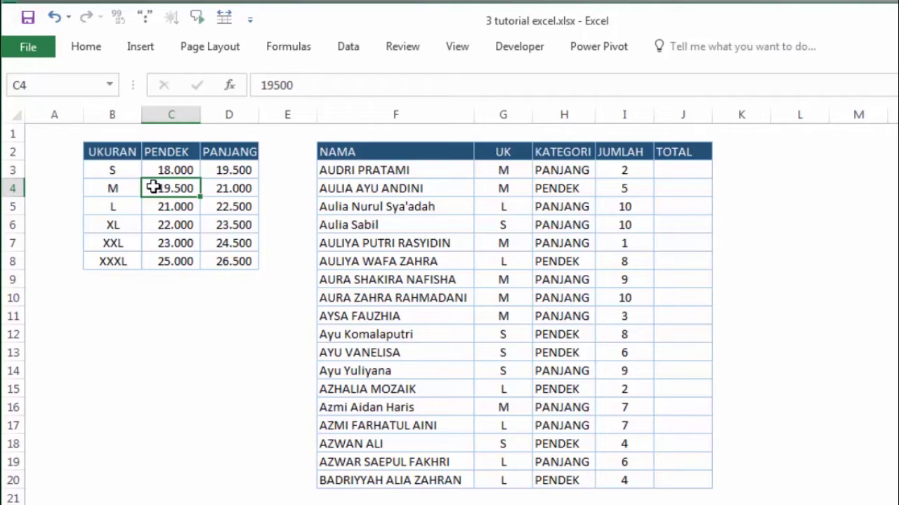
pyautogui.click(223, 188)
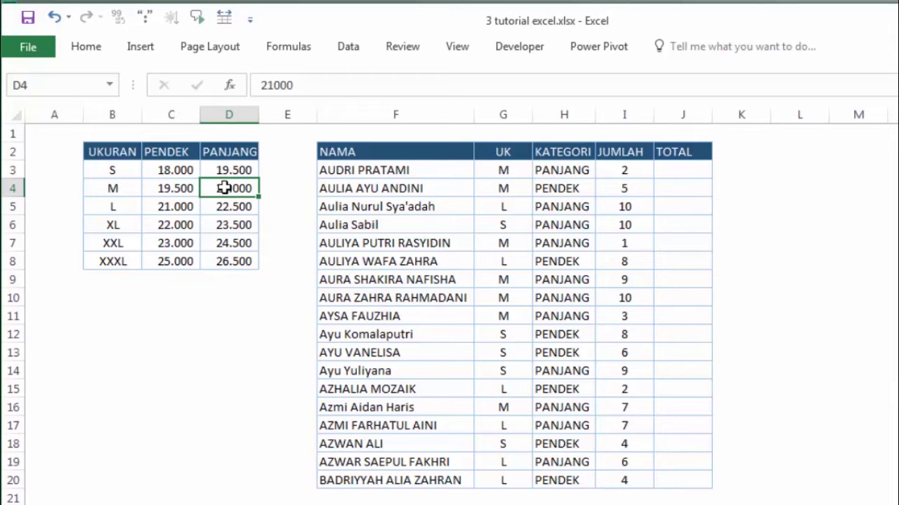
pyautogui.click(128, 187)
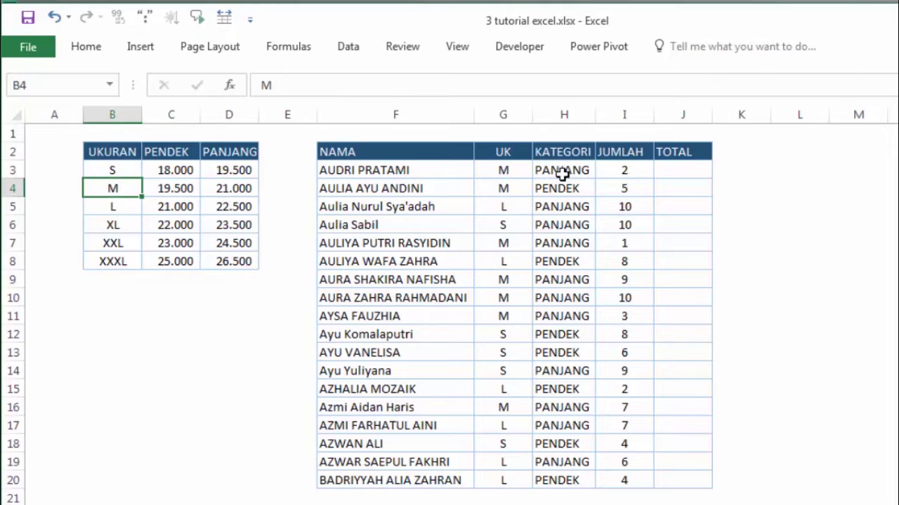
pyautogui.click(167, 187)
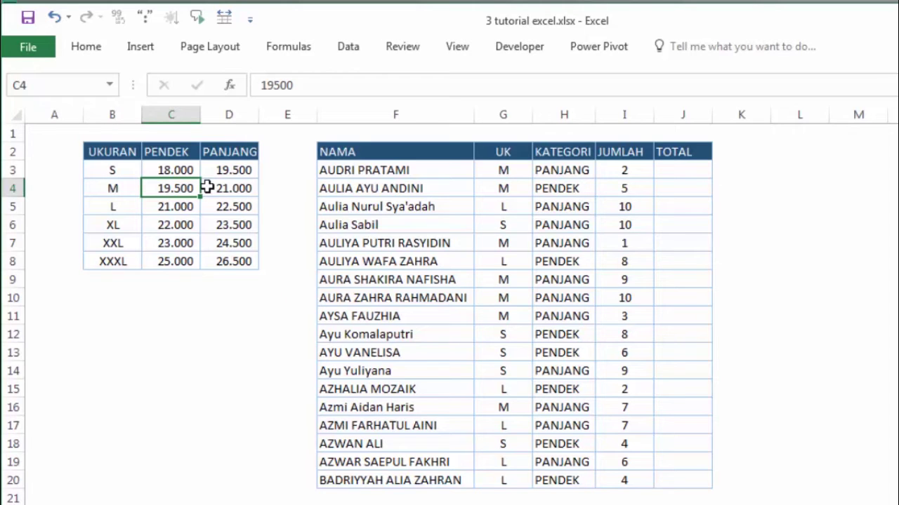
pyautogui.click(242, 187)
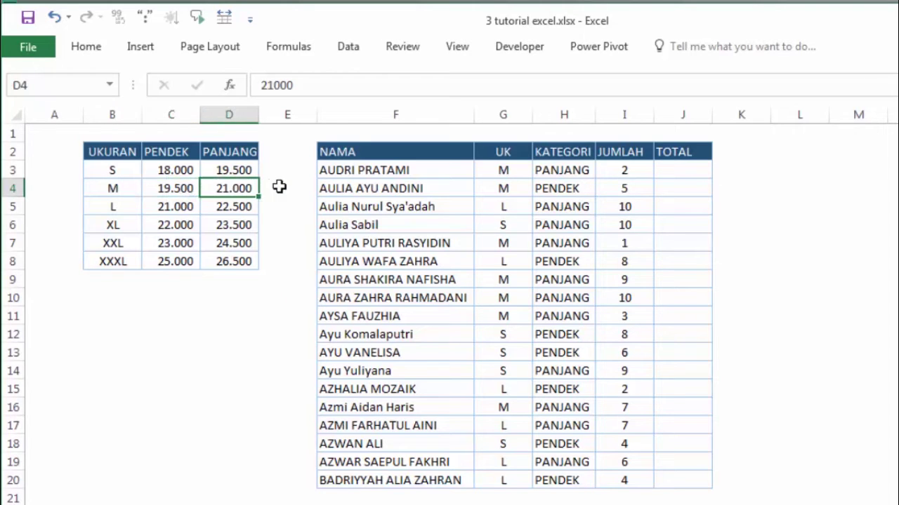
pyautogui.moveTo(110, 190); pyautogui.dragTo(234, 191)
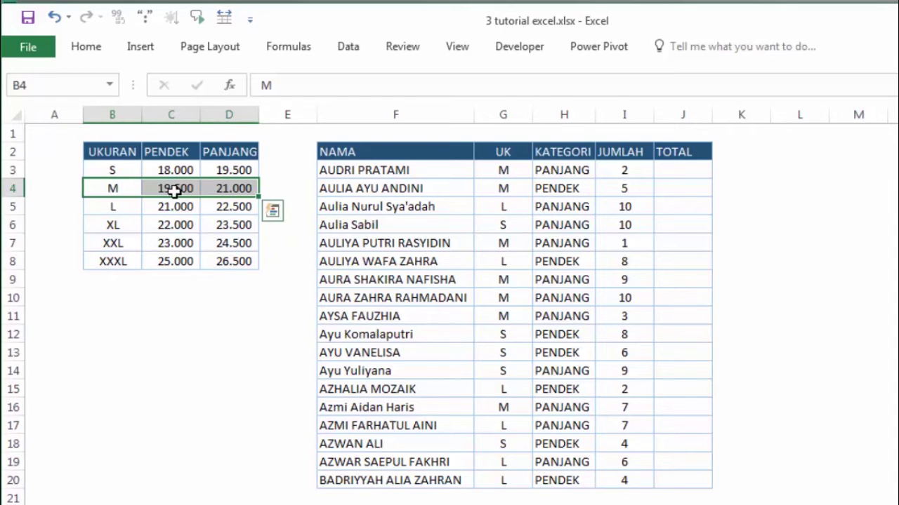
pyautogui.click(143, 206)
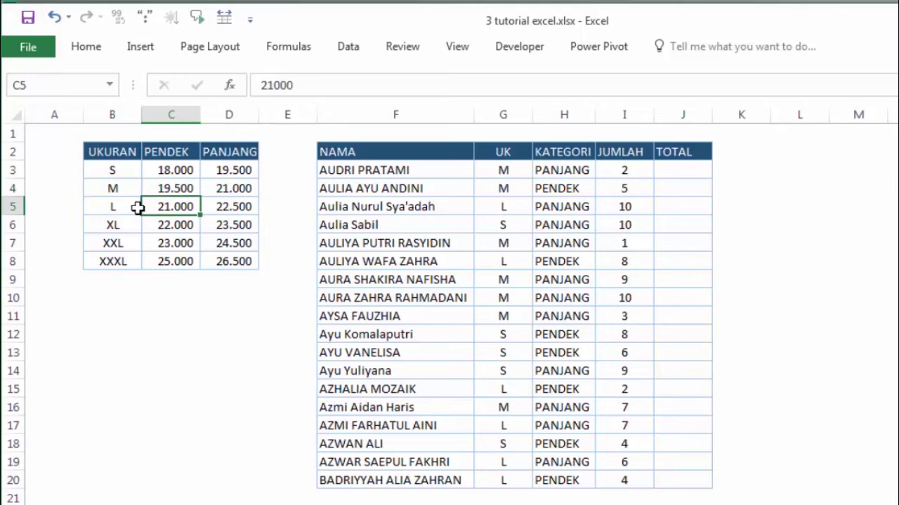
pyautogui.click(115, 207)
pyautogui.click(237, 207)
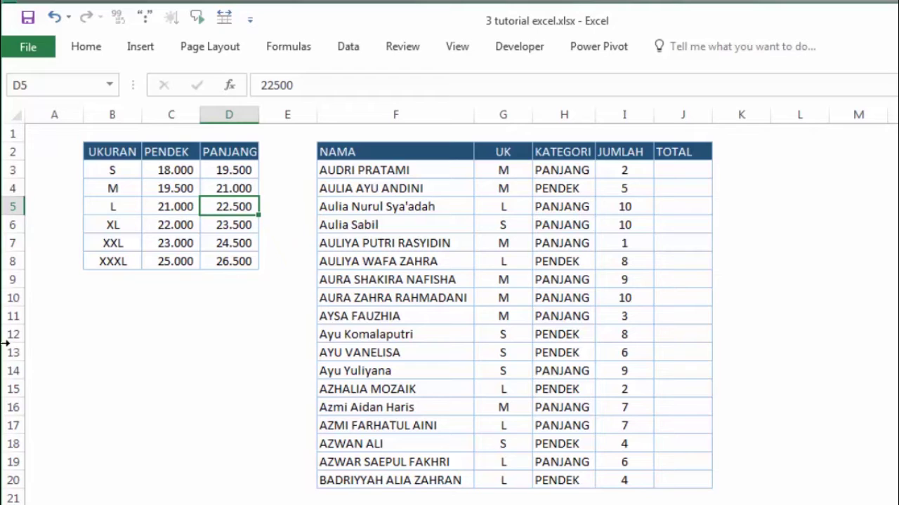
pyautogui.click(160, 353)
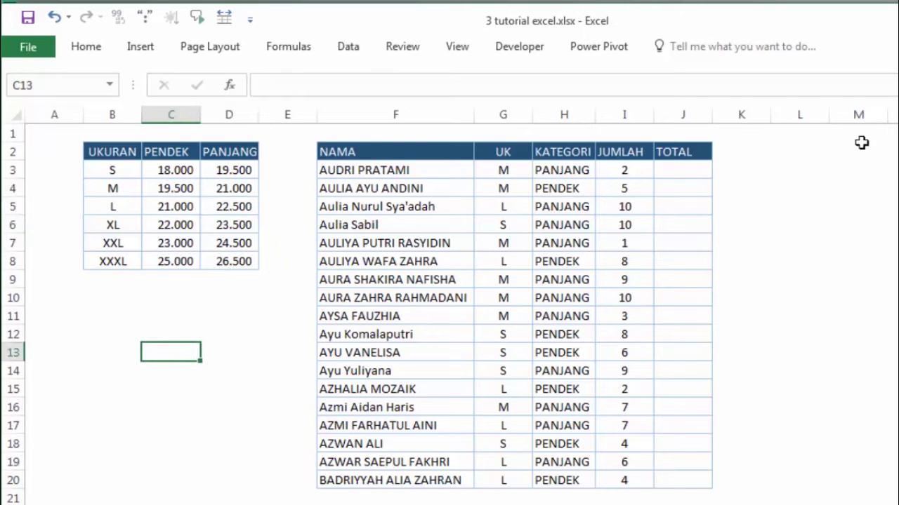
pyautogui.click(674, 177)
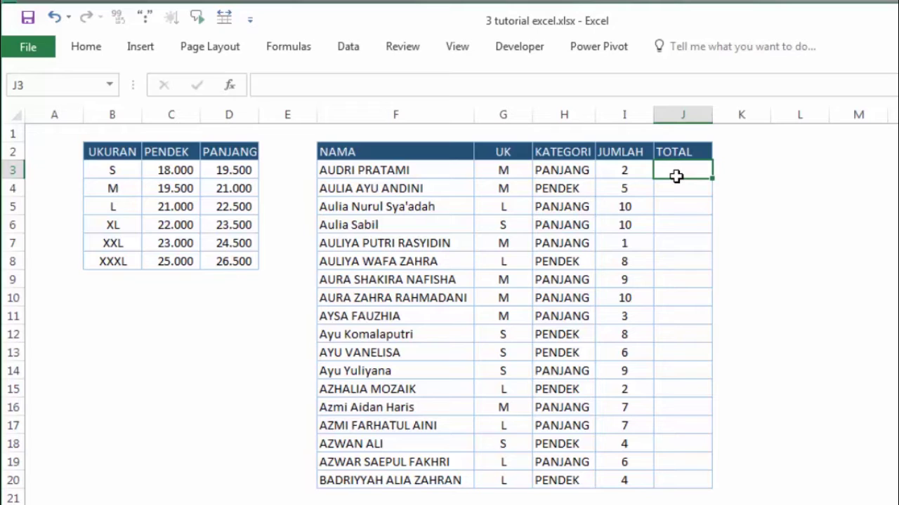
# Step: Start a VLOOKUP in J3 using G3's size as the lookup value
pyautogui.click(493, 172)
pyautogui.click(670, 172)
pyautogui.write('=v')
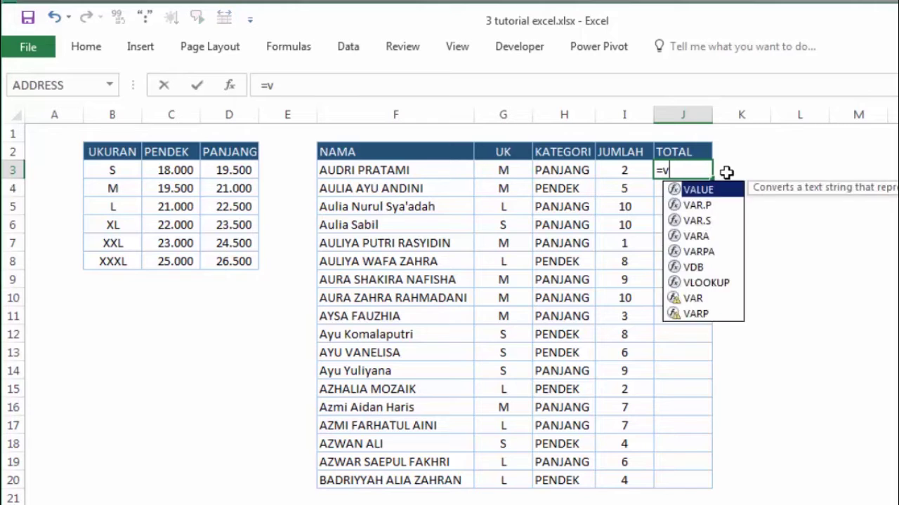
pyautogui.write('lo')
pyautogui.press('Tab')
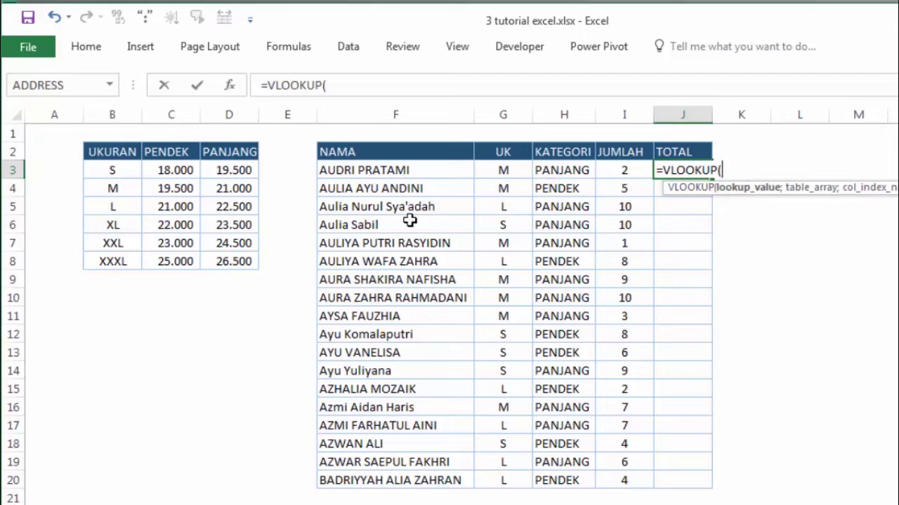
pyautogui.click(500, 160)
pyautogui.click(492, 167)
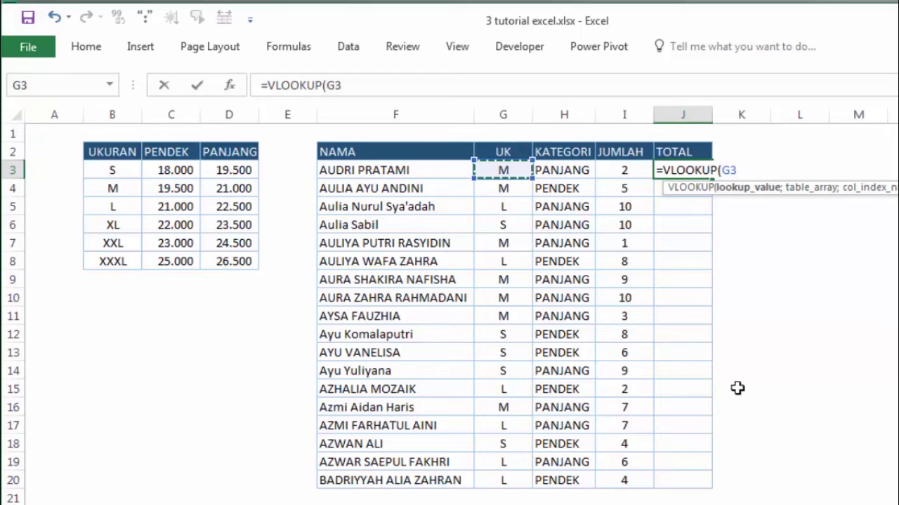
pyautogui.write(';')
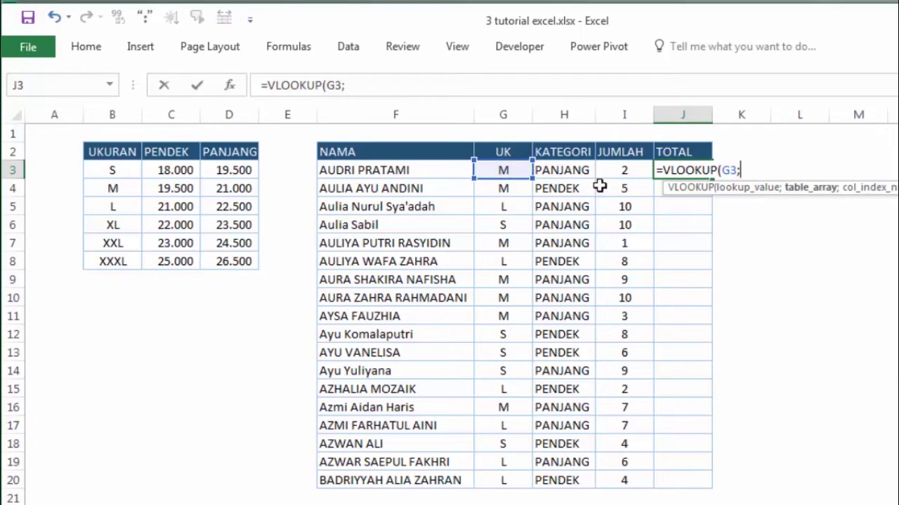
# Step: Finish J3 as =VLOOKUP(G3;$B$3:$D$8;2;FALSE), returning the PENDEK price 19.500
pyautogui.moveTo(130, 170); pyautogui.dragTo(241, 259)
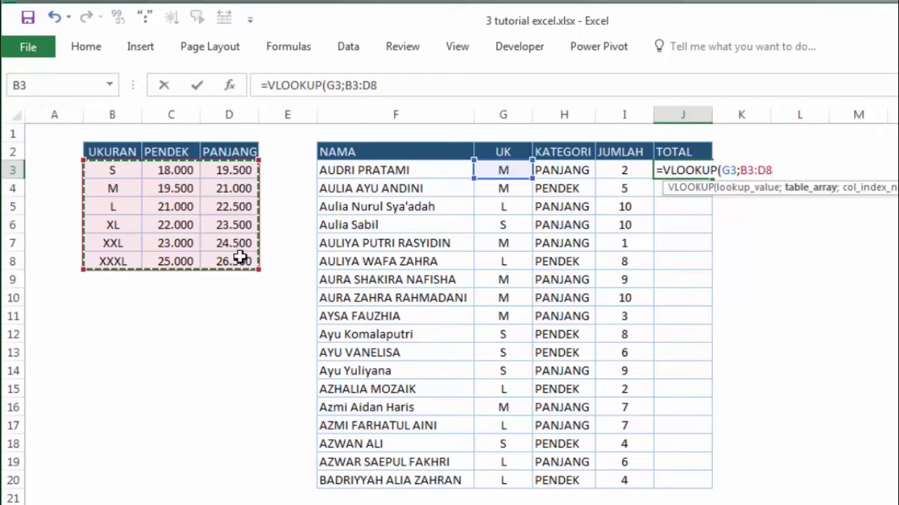
pyautogui.press('F4')
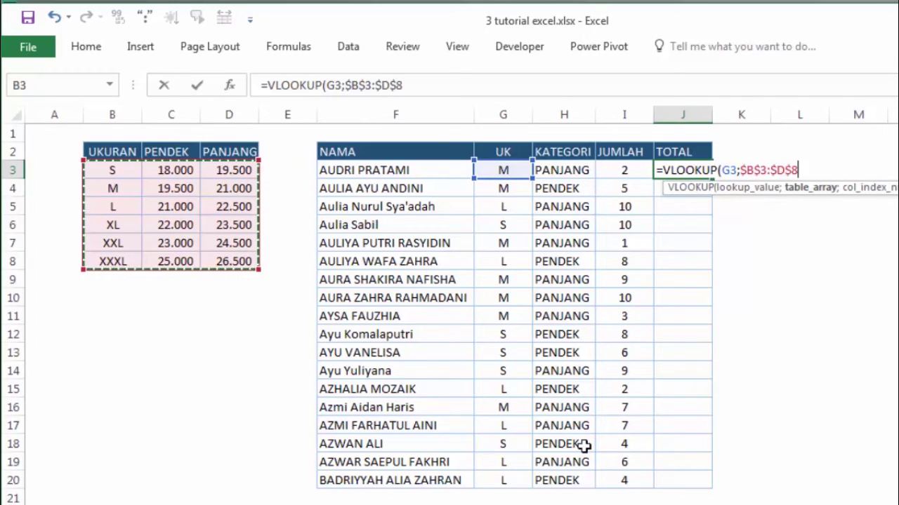
pyautogui.write(';')
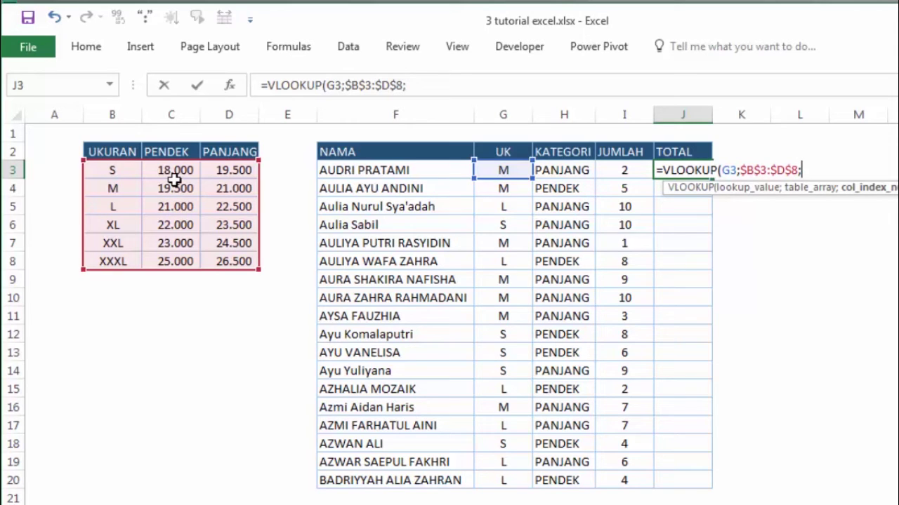
pyautogui.write('2')
pyautogui.write(';')
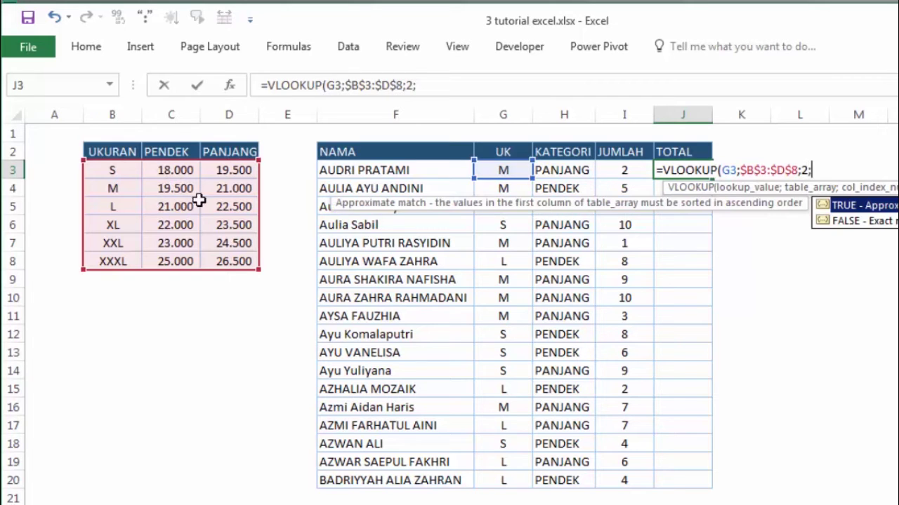
pyautogui.press('Down')
pyautogui.press('Tab')
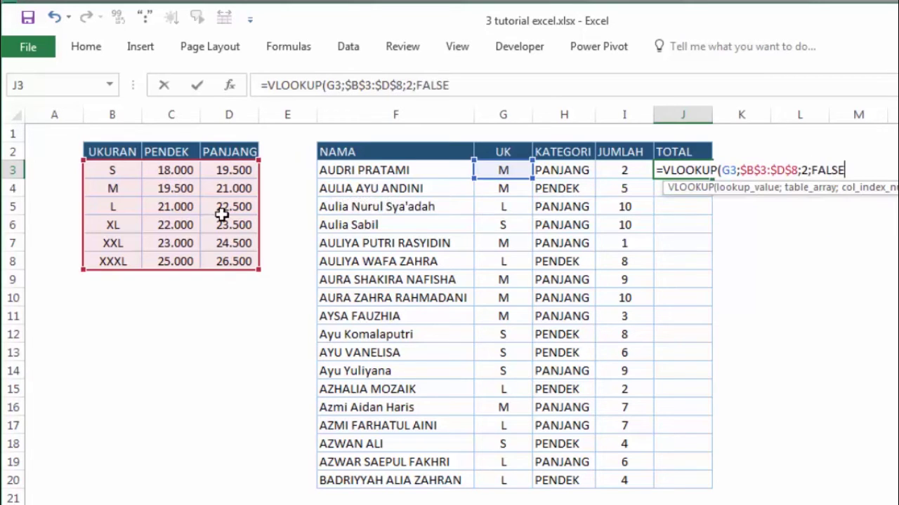
pyautogui.press('Return')
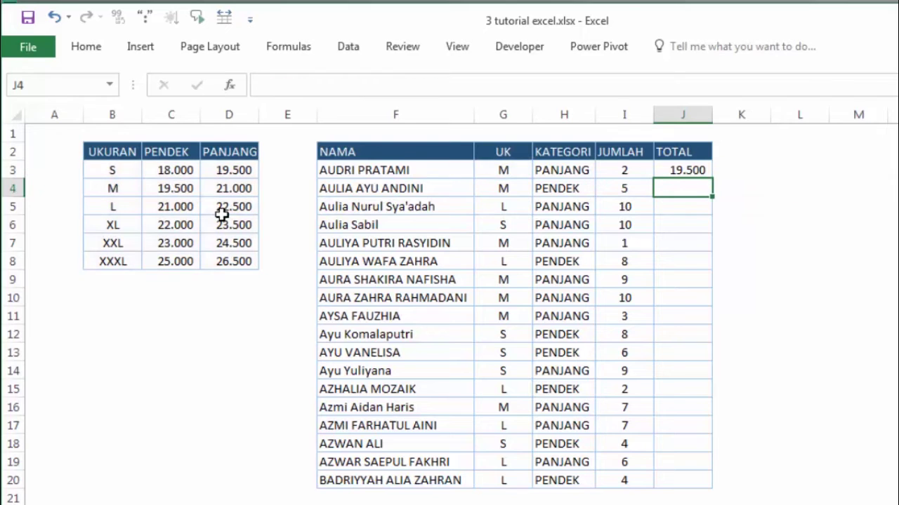
# Step: Wrap J3's lookup in IF(H3="PENDEK";...) so PENDEK rows return the PENDEK price
pyautogui.click(693, 170)
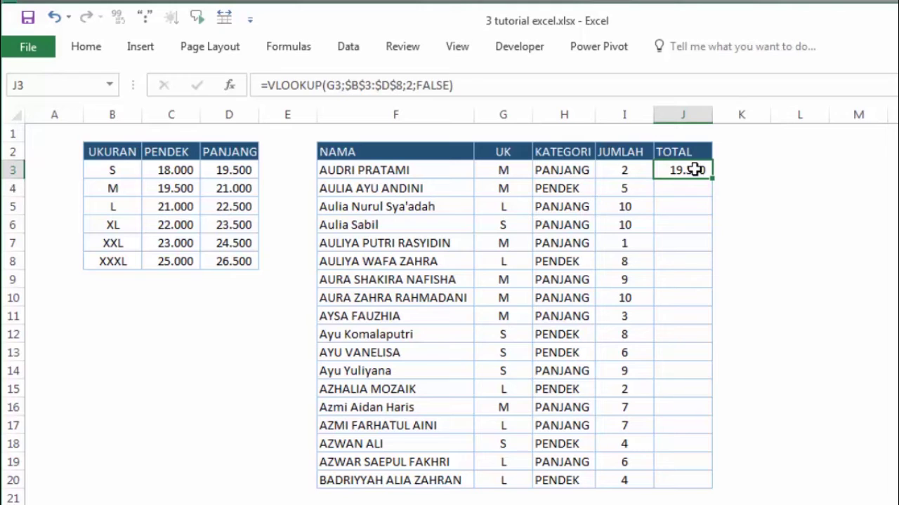
pyautogui.doubleClick(693, 170)
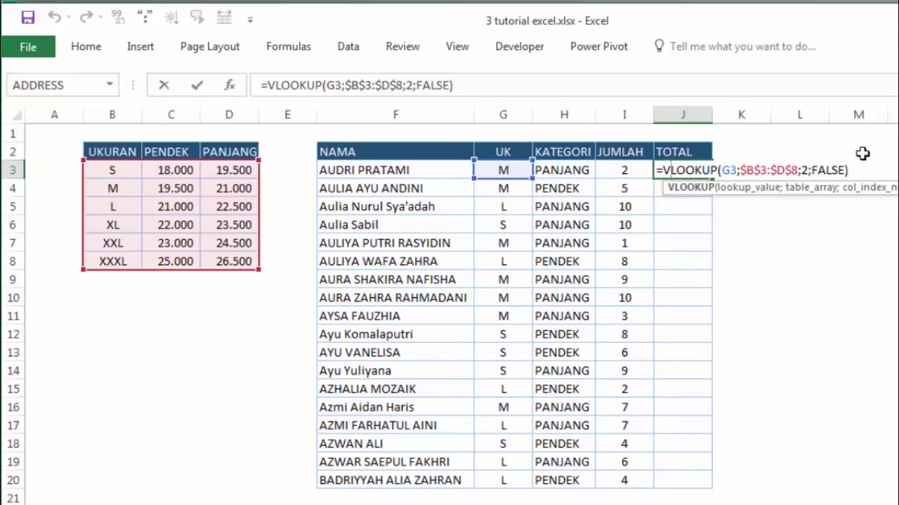
pyautogui.press('Left')
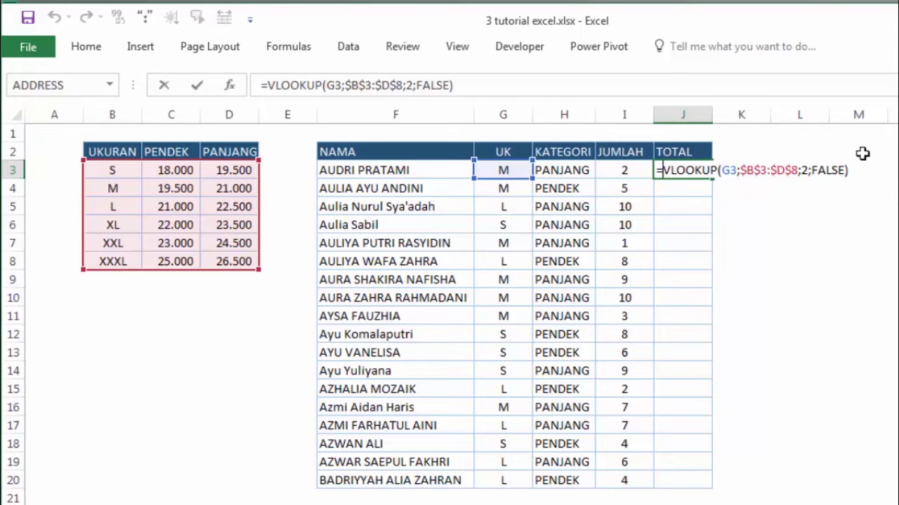
pyautogui.write('IF(')
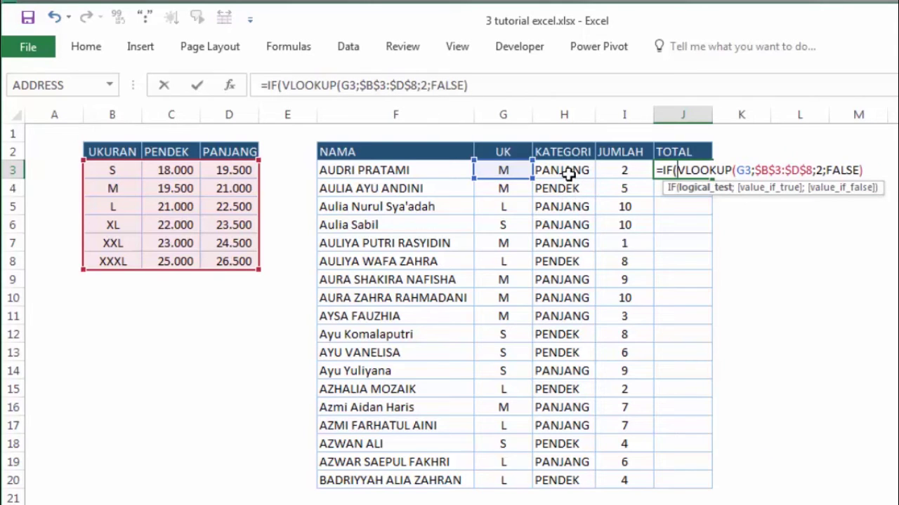
pyautogui.click(568, 174)
pyautogui.write('=')
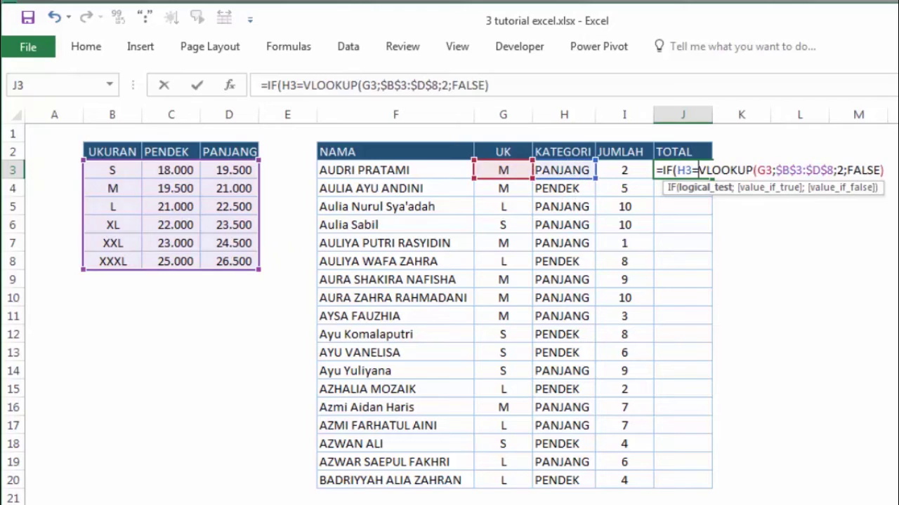
pyautogui.write('"')
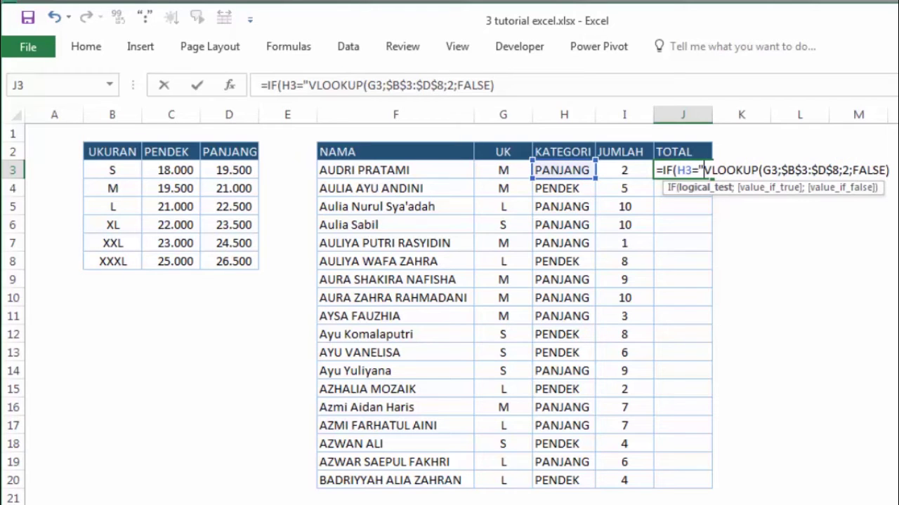
pyautogui.write('PE')
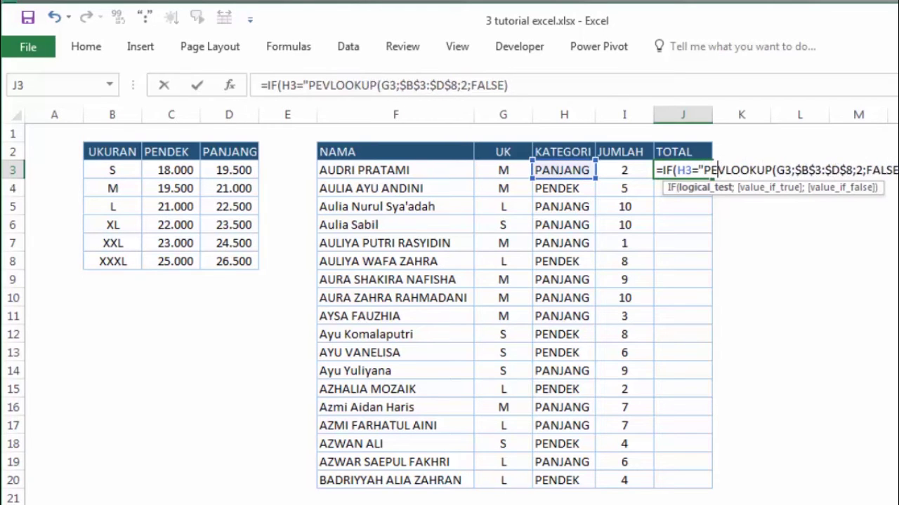
pyautogui.write('NDEK"')
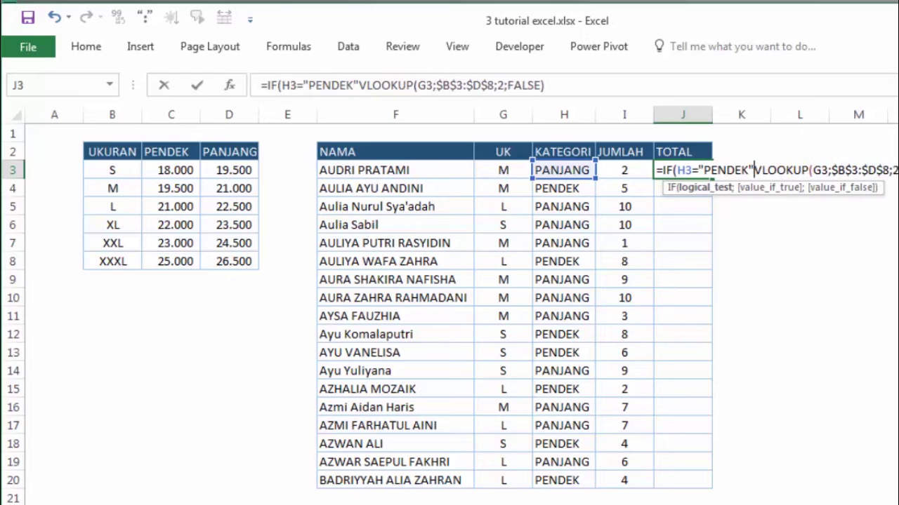
pyautogui.write(';')
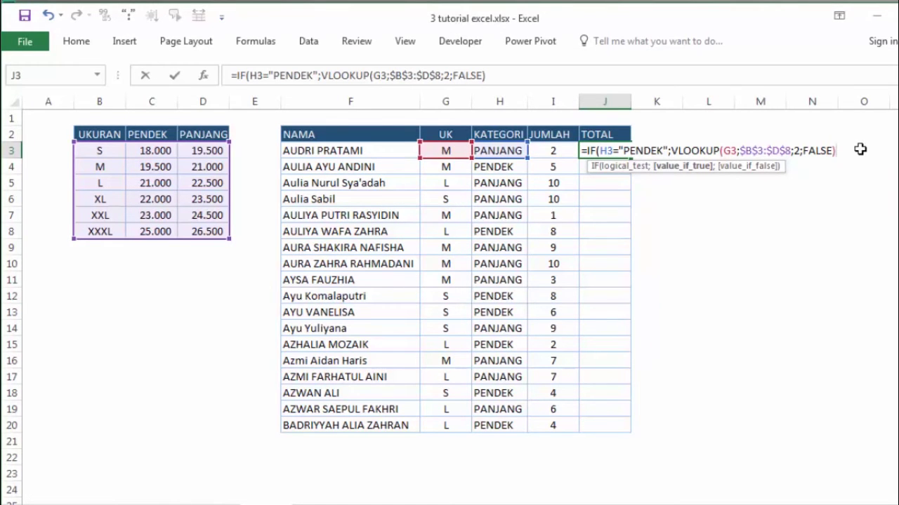
pyautogui.write(';')
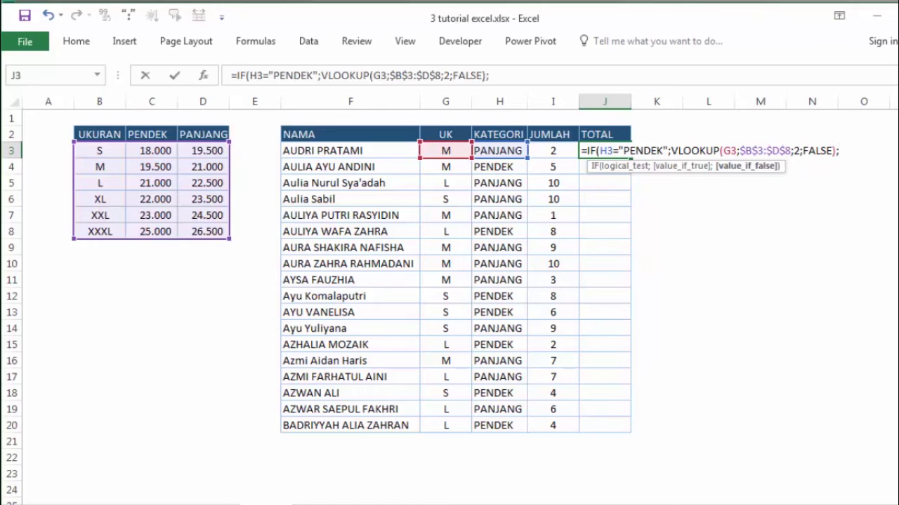
# Step: Add the else branch VLOOKUP(G3;$B$3:$D$8;3;FALSE) for the PANJANG price and enter J3's formula
pyautogui.write('vl')
pyautogui.press('Tab')
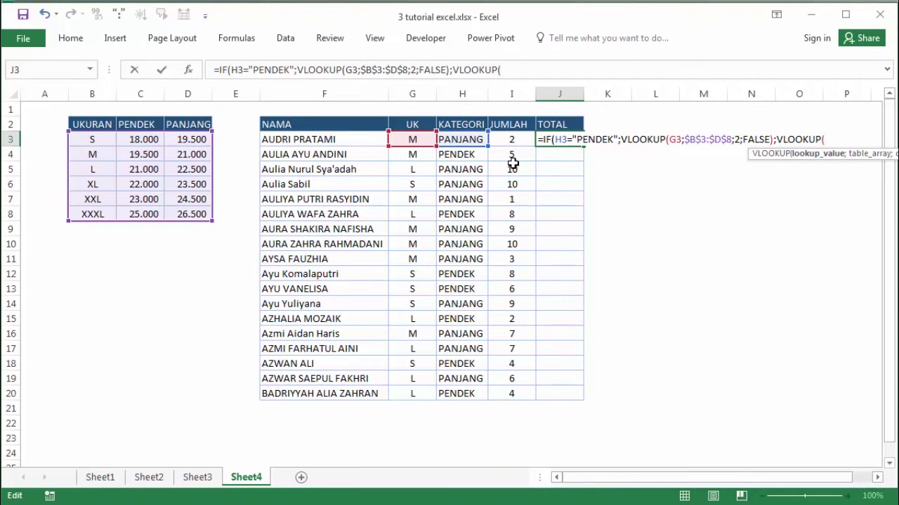
pyautogui.click(412, 141)
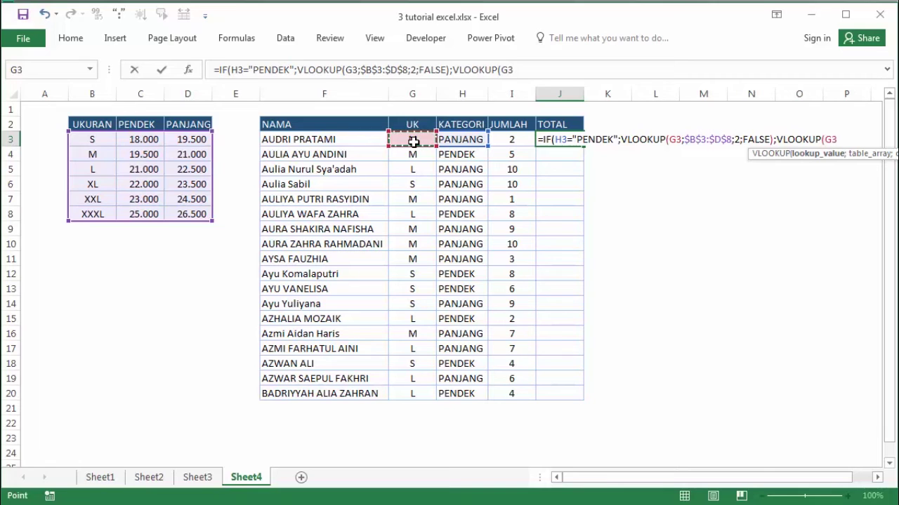
pyautogui.write(';')
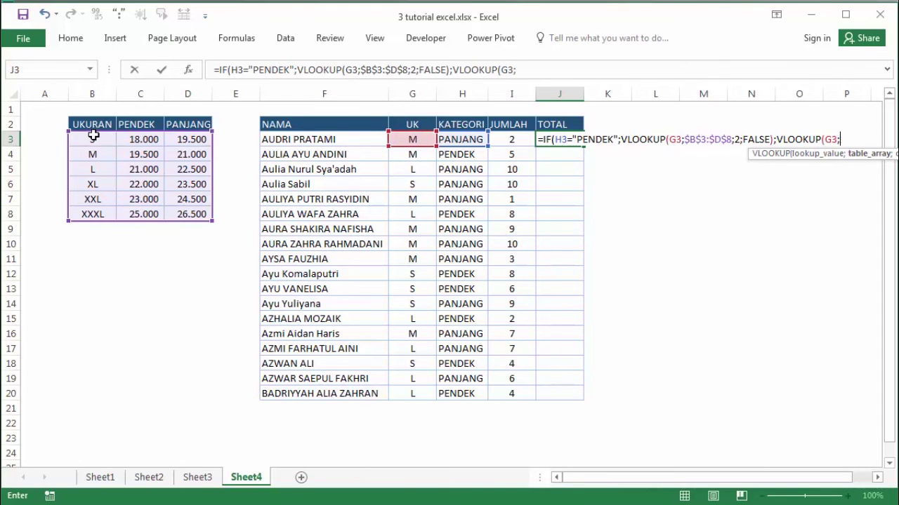
pyautogui.moveTo(93, 136); pyautogui.dragTo(184, 212)
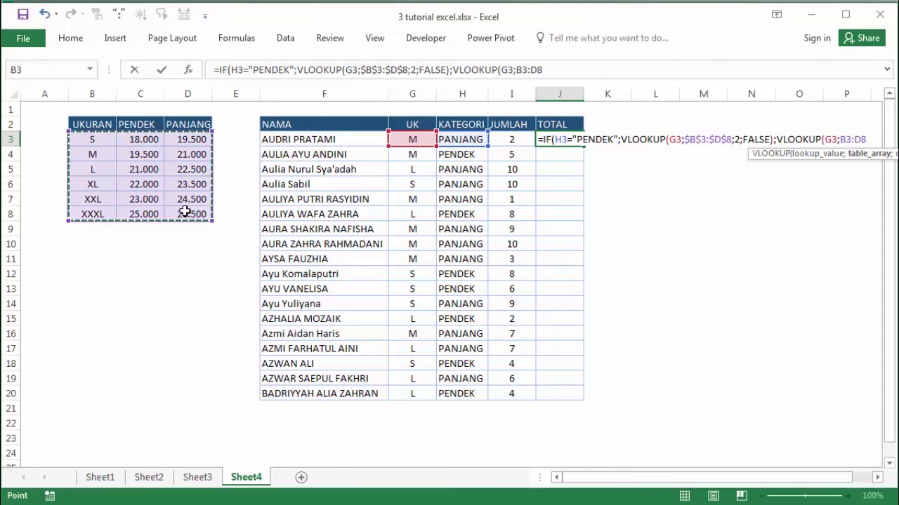
pyautogui.press('F4')
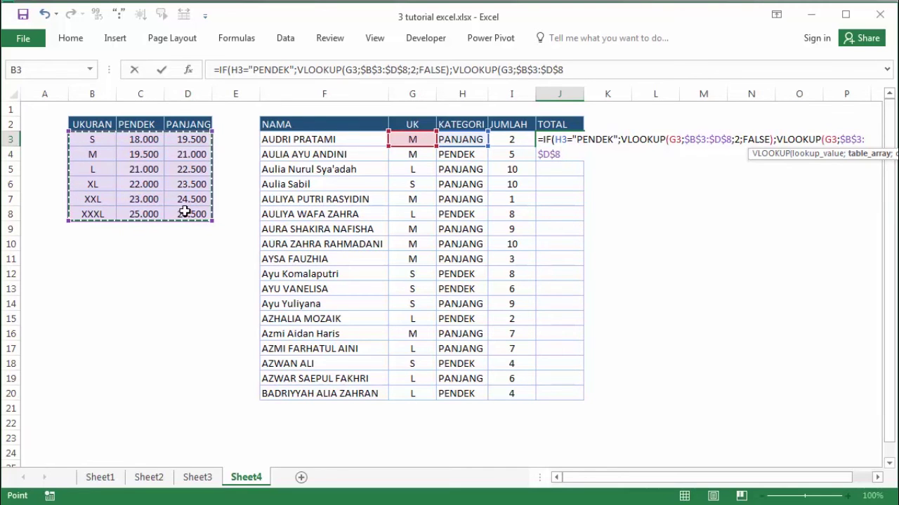
pyautogui.write(';')
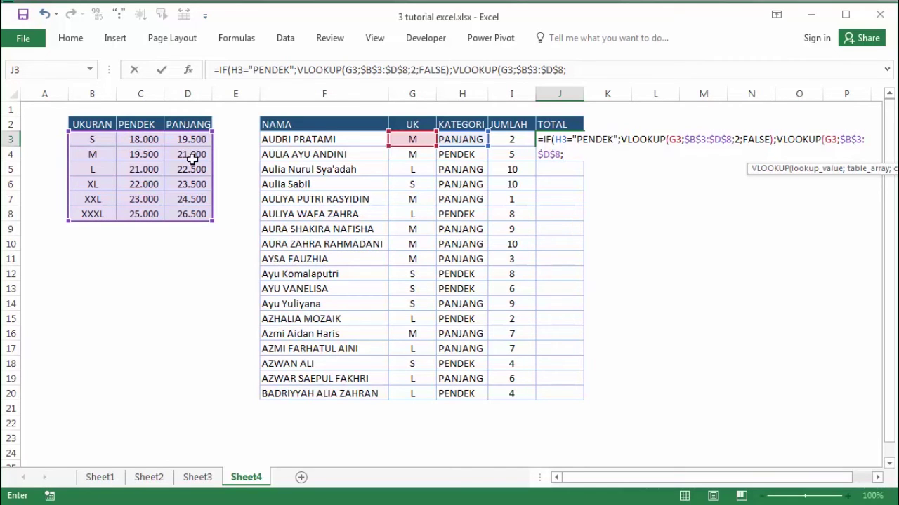
pyautogui.write('3')
pyautogui.write(';')
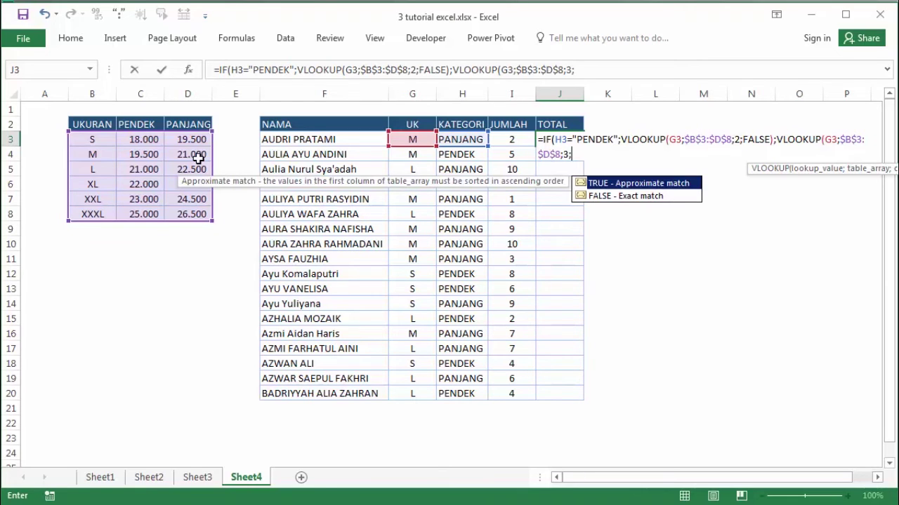
pyautogui.press('Down')
pyautogui.press('Tab')
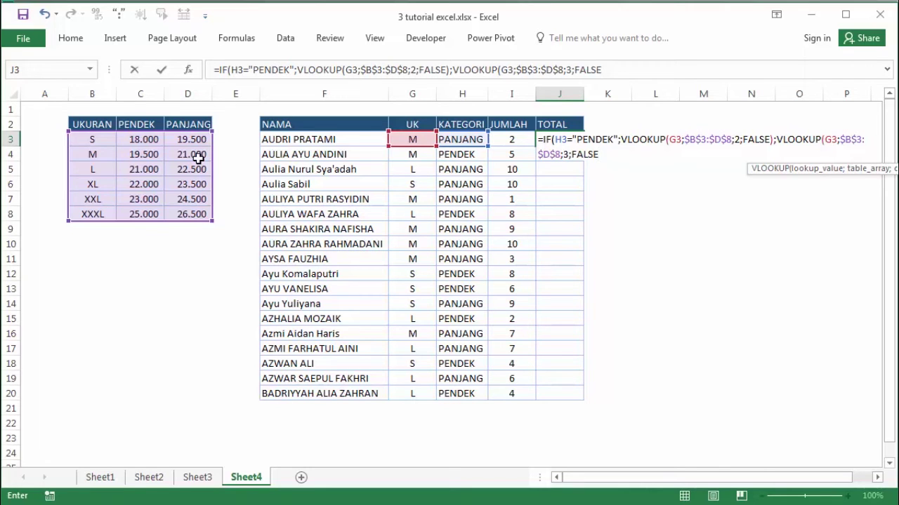
pyautogui.press('Return')
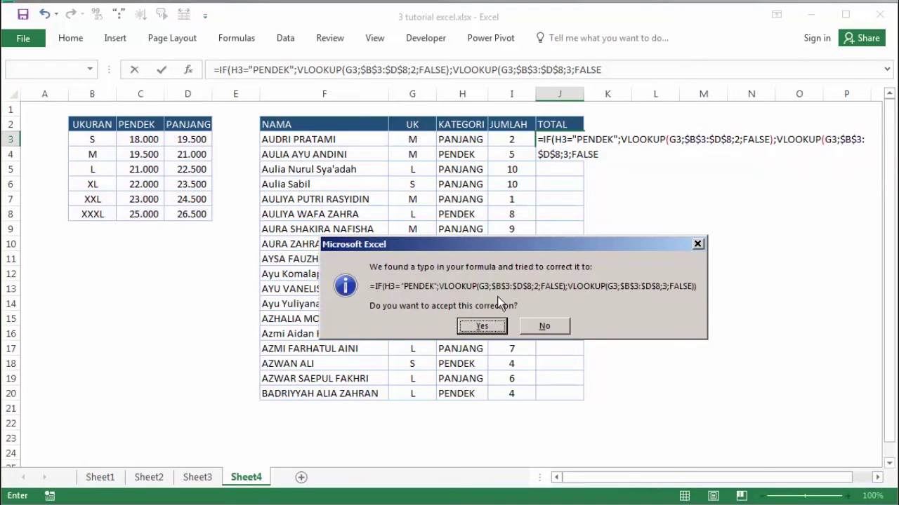
# Step: Accept the corrected formula and confirm J3's 21.000 matches size M's PANJANG price for H3's PANJANG
pyautogui.click(484, 327)
pyautogui.click(618, 183)
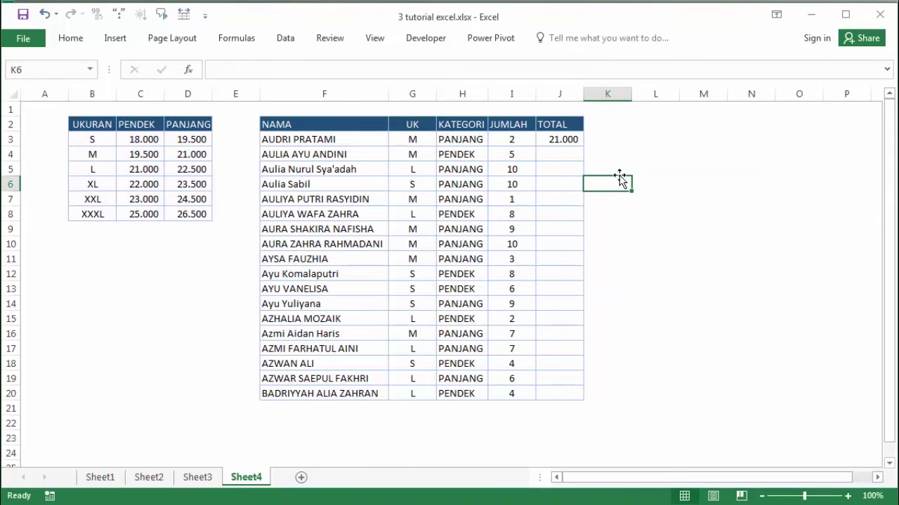
pyautogui.click(577, 139)
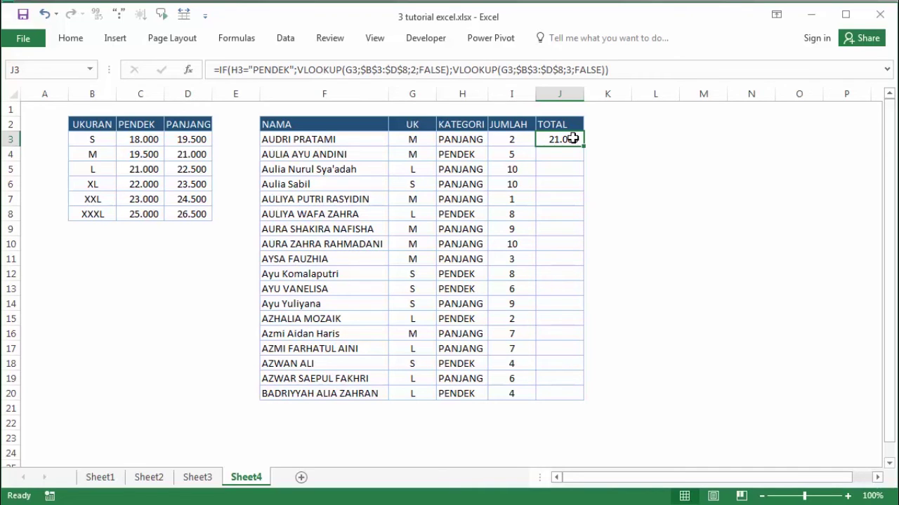
pyautogui.click(94, 156)
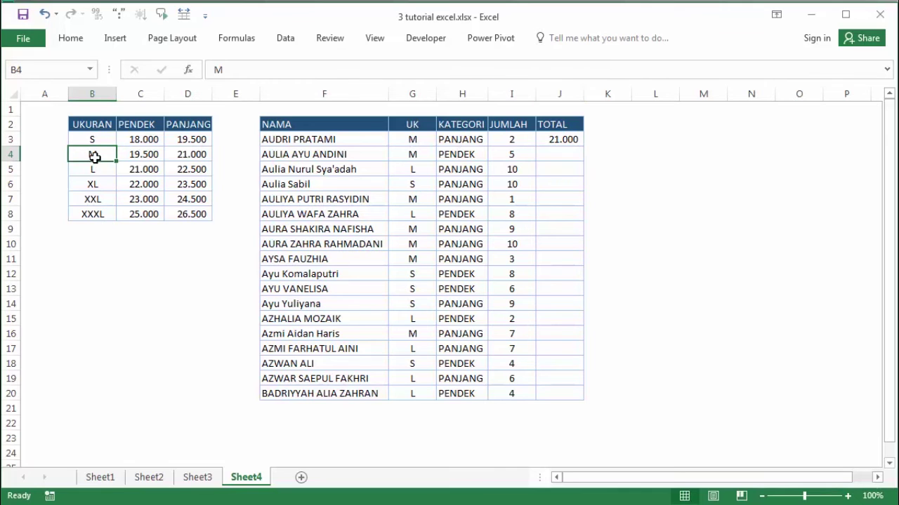
pyautogui.click(175, 154)
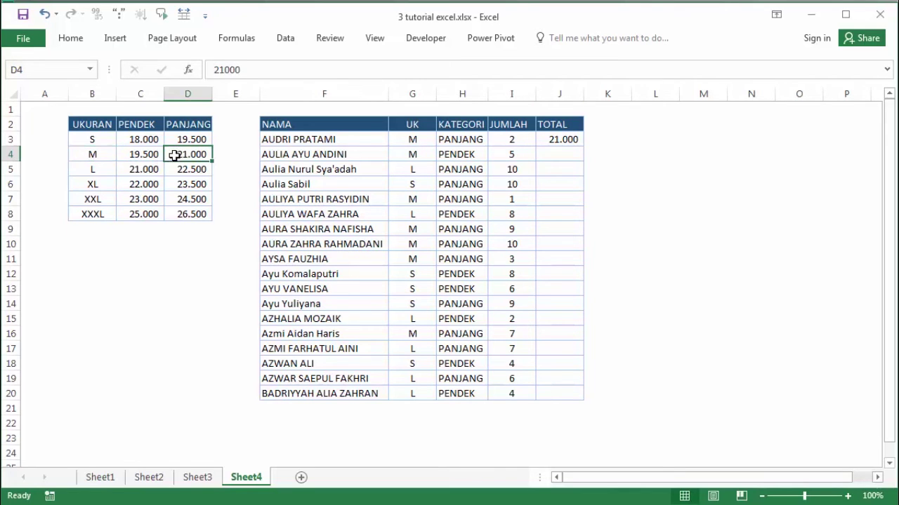
pyautogui.click(571, 136)
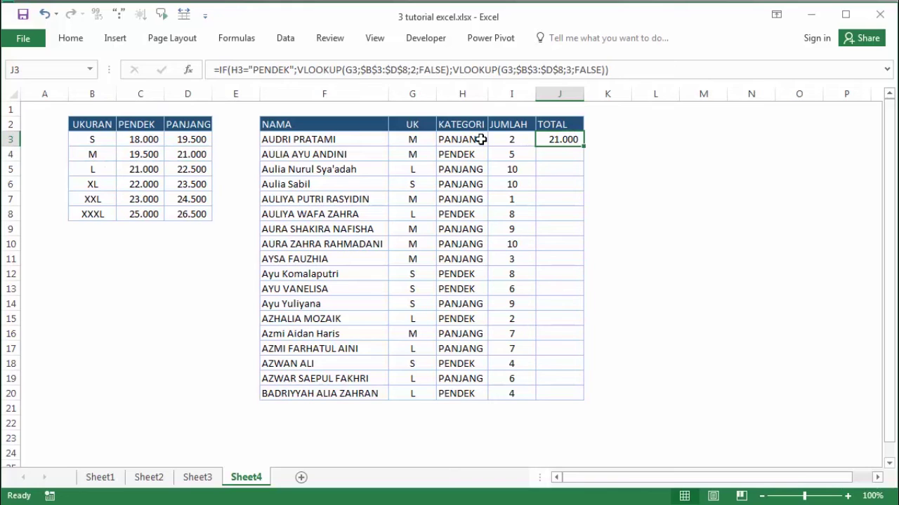
pyautogui.click(480, 139)
pyautogui.click(558, 139)
pyautogui.moveTo(584, 145); pyautogui.dragTo(589, 401)
pyautogui.click(655, 243)
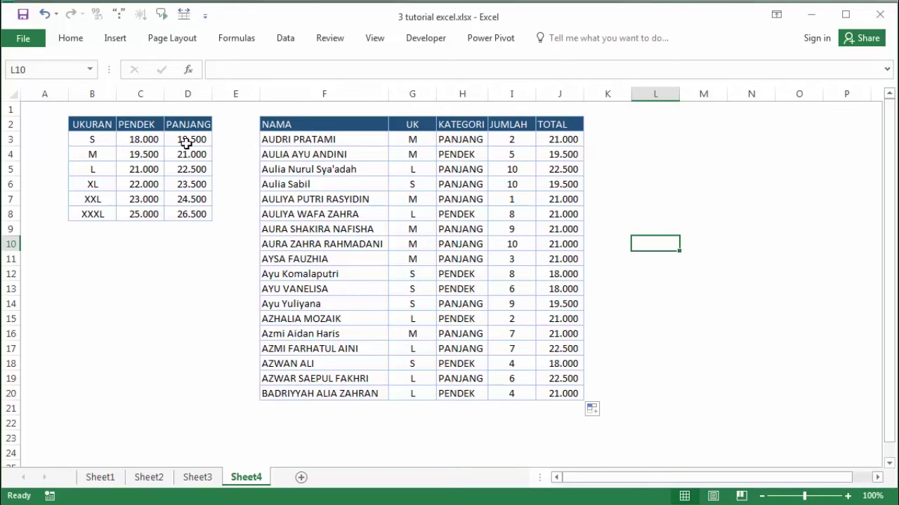
pyautogui.click(135, 155)
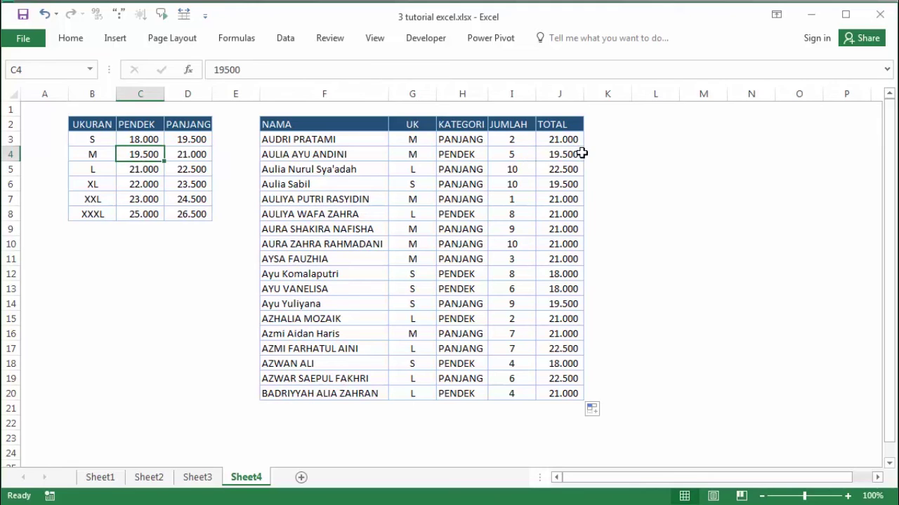
pyautogui.click(197, 158)
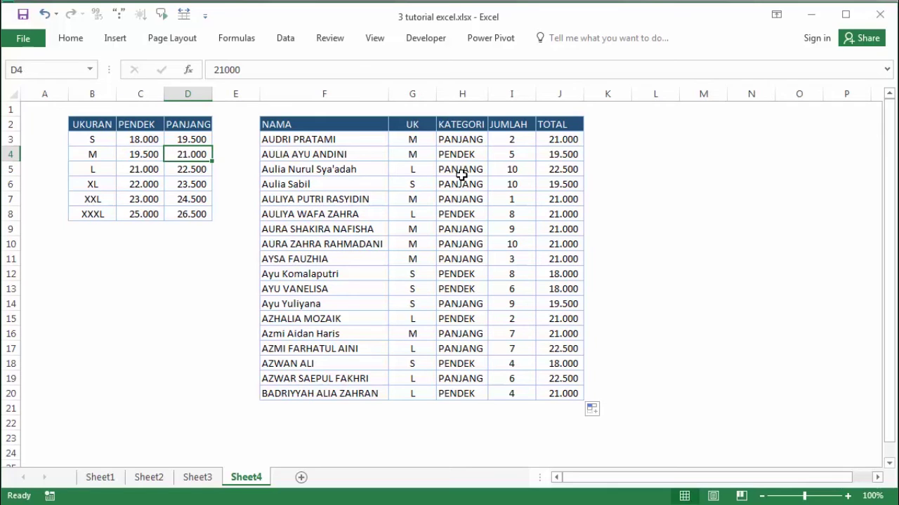
pyautogui.click(189, 174)
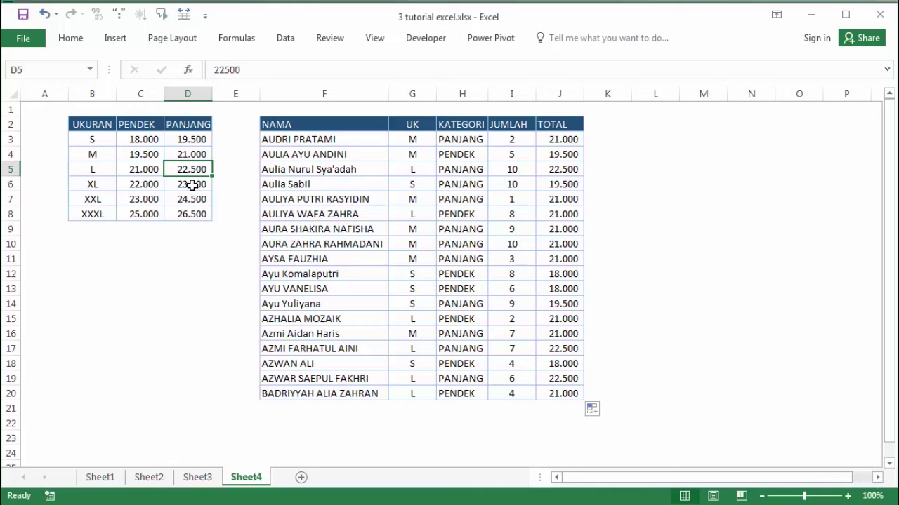
pyautogui.click(557, 169)
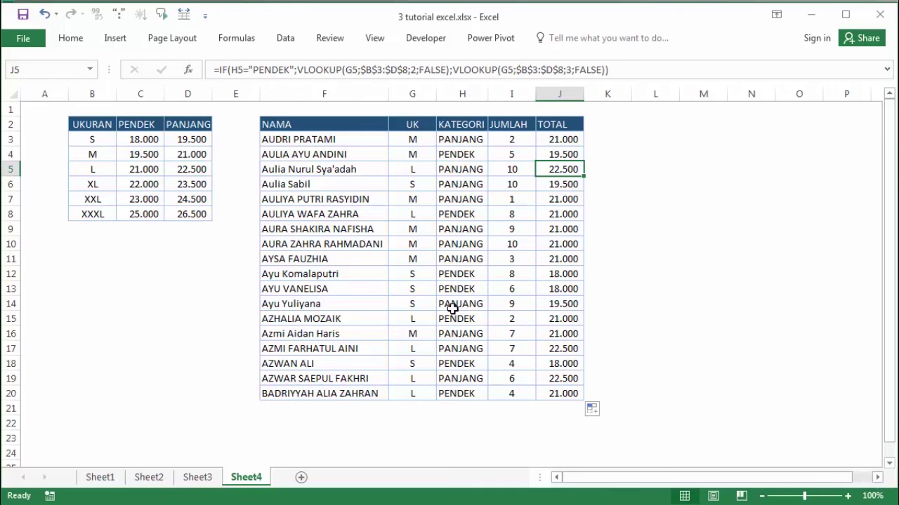
pyautogui.click(472, 278)
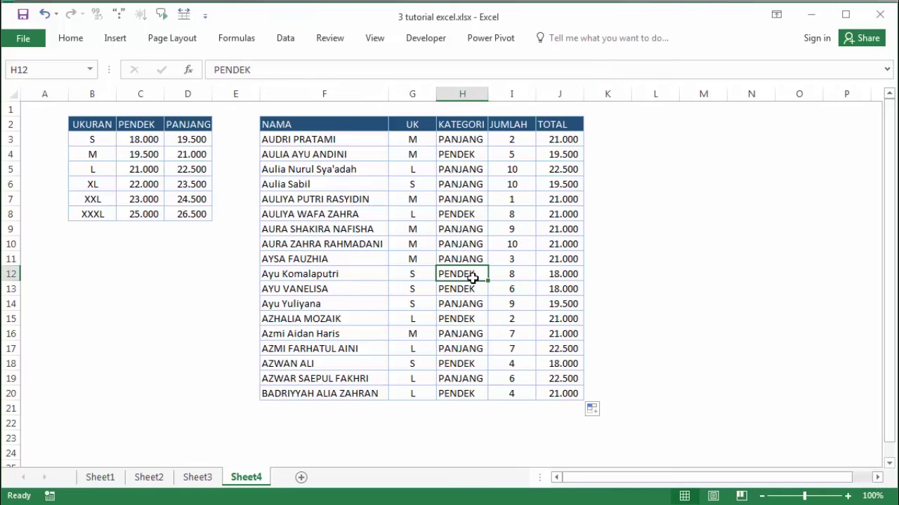
pyautogui.moveTo(472, 278); pyautogui.dragTo(575, 277)
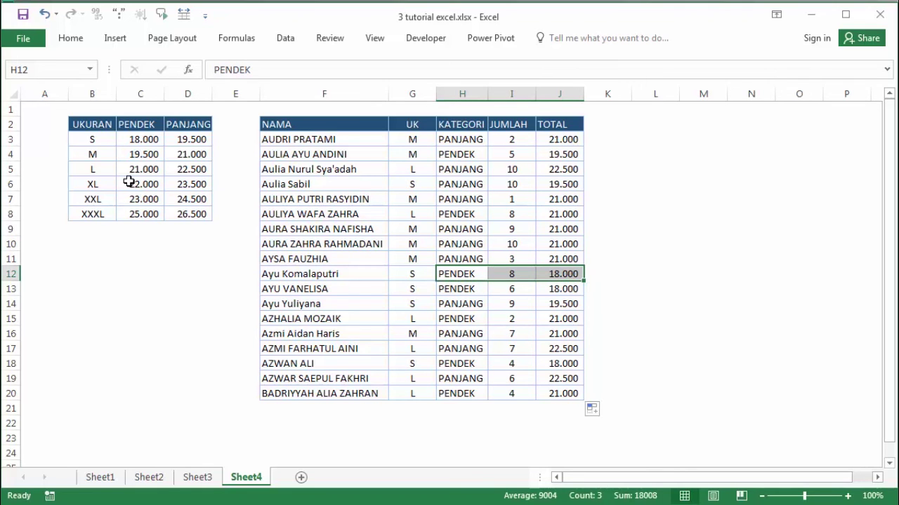
pyautogui.click(143, 137)
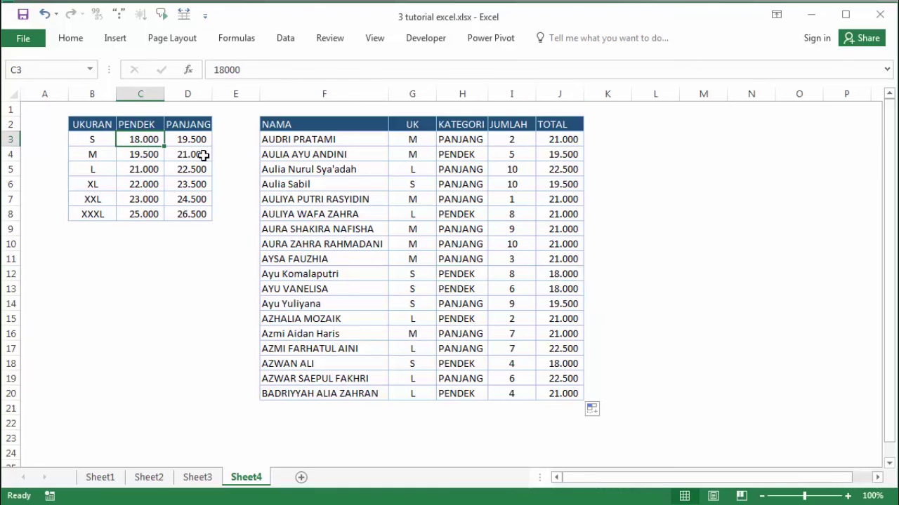
pyautogui.click(475, 302)
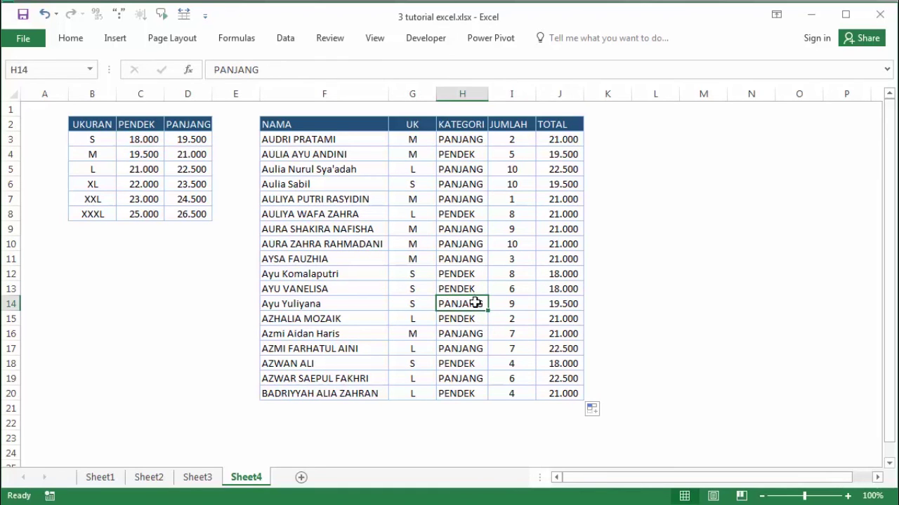
pyautogui.moveTo(476, 303); pyautogui.dragTo(555, 303)
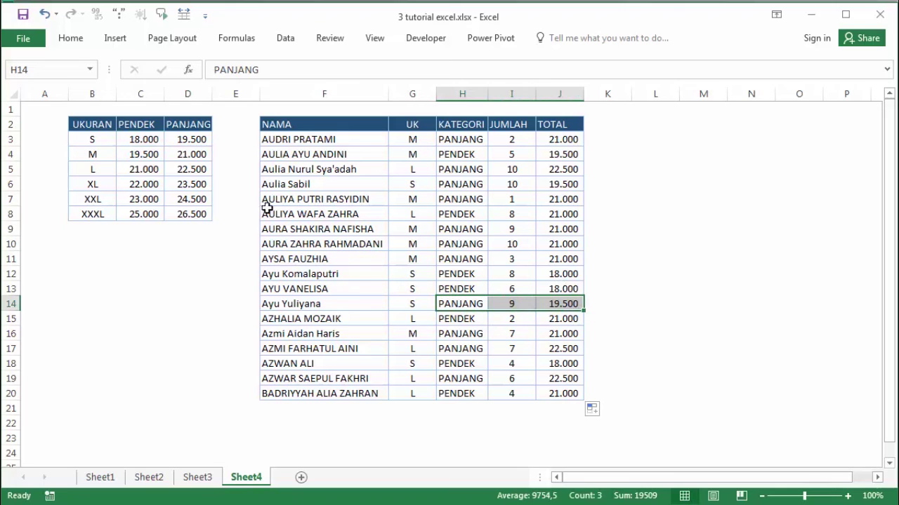
pyautogui.click(187, 140)
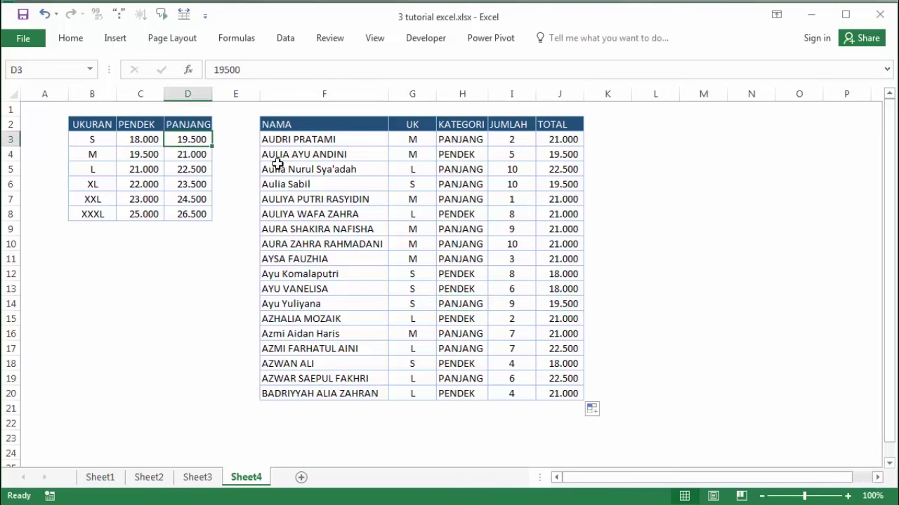
pyautogui.click(579, 230)
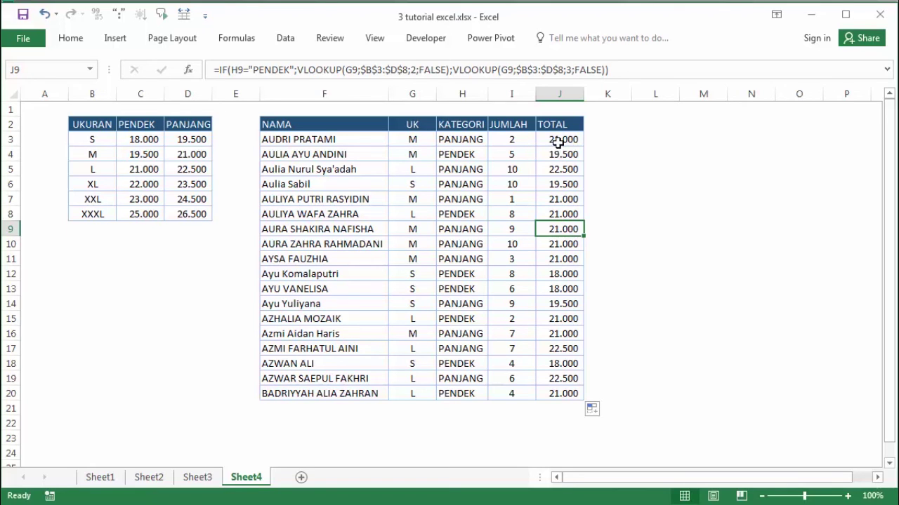
# Step: Append *I3 to J3's IF/VLOOKUP formula so the price is multiplied by JUMLAH
pyautogui.click(520, 138)
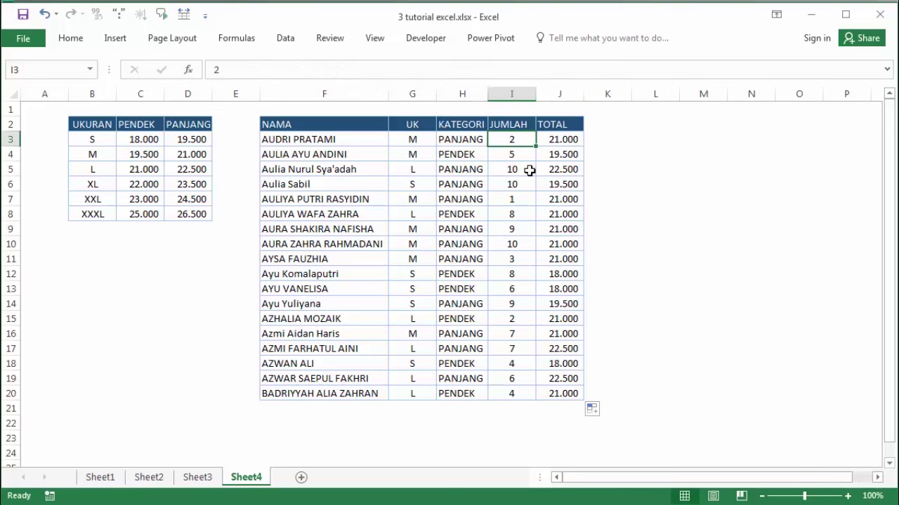
pyautogui.doubleClick(567, 138)
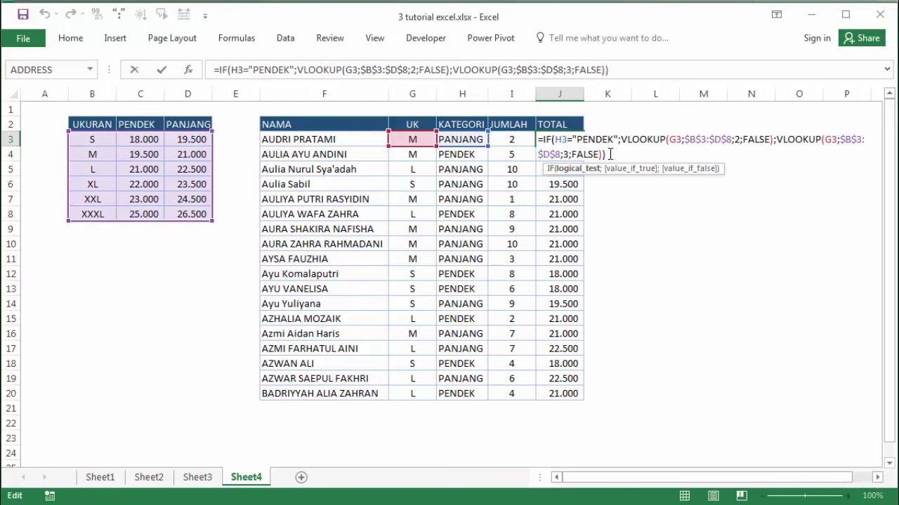
pyautogui.click(612, 155)
pyautogui.write('*')
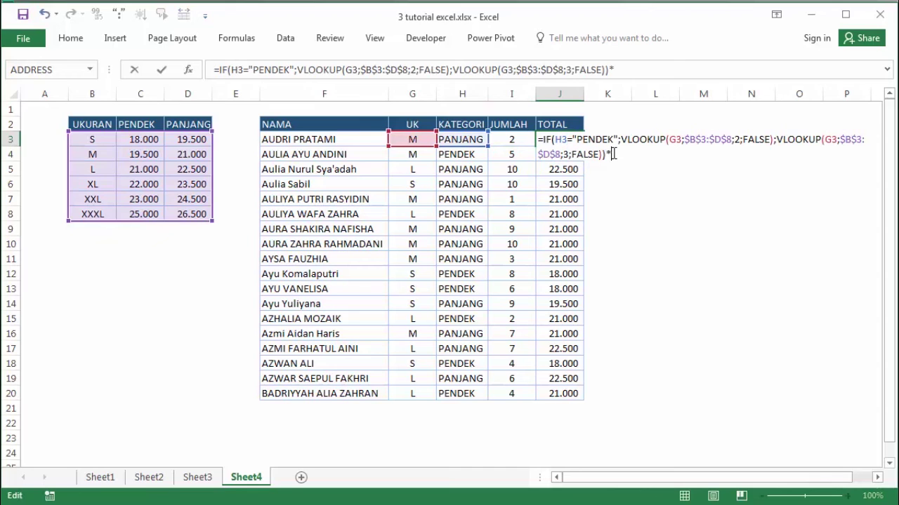
pyautogui.click(512, 139)
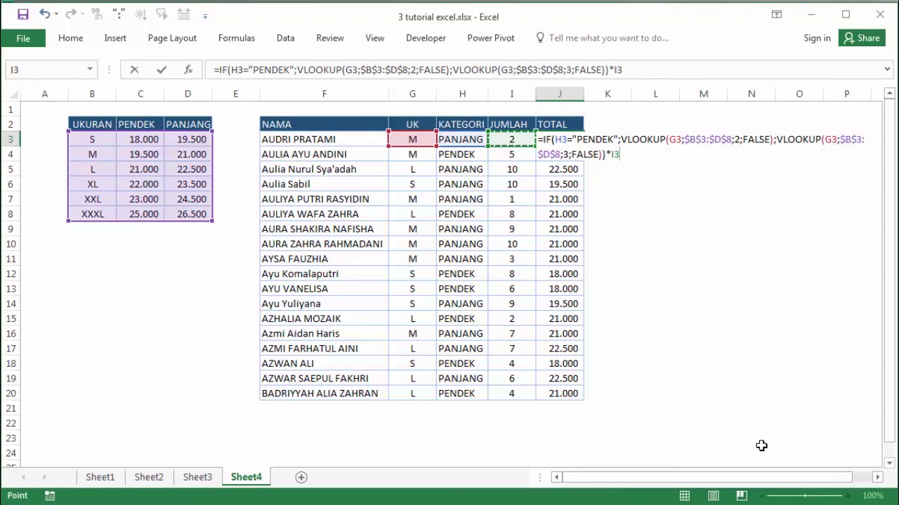
pyautogui.press('Return')
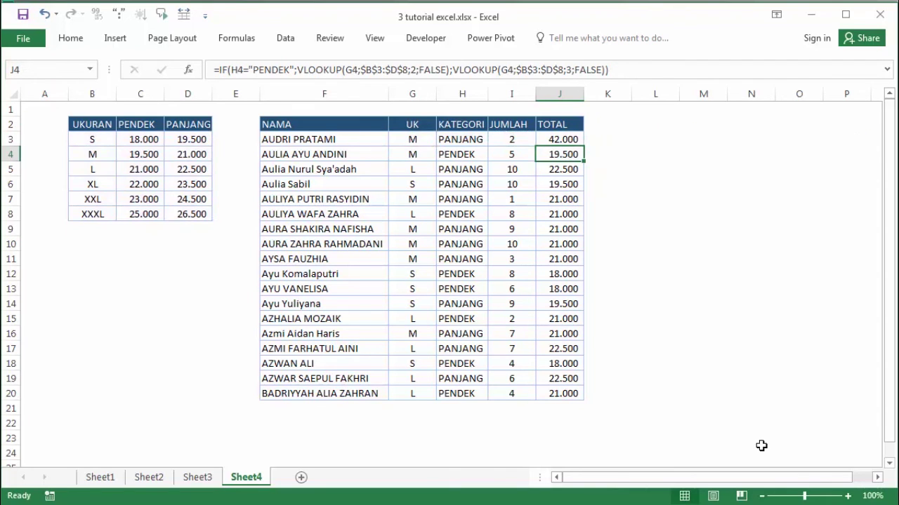
# Step: Check J3's new result against size M's PANJANG price and copy it down to J20
pyautogui.click(574, 139)
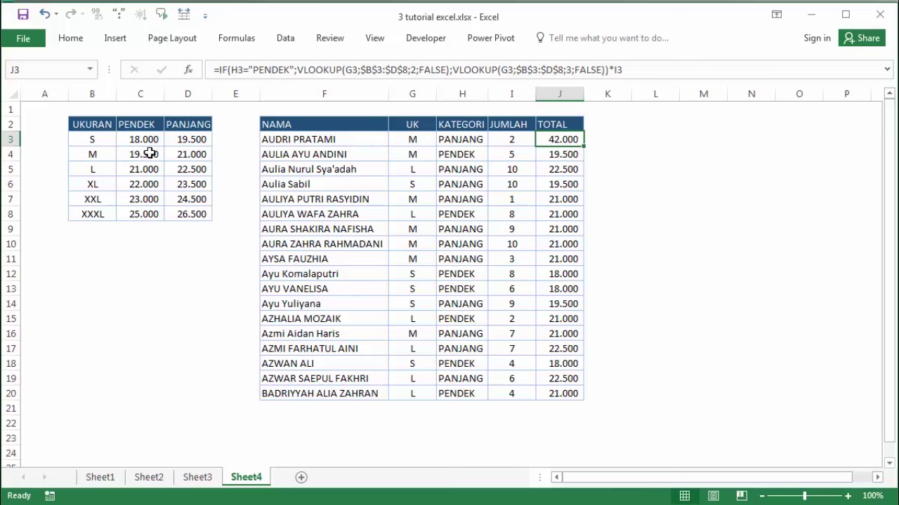
pyautogui.click(202, 153)
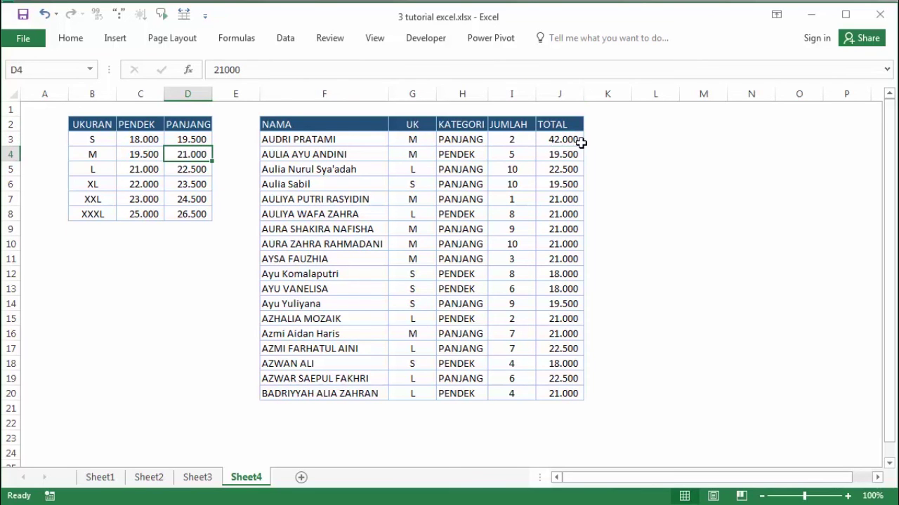
pyautogui.click(570, 139)
pyautogui.moveTo(582, 147); pyautogui.dragTo(597, 399)
pyautogui.click(655, 346)
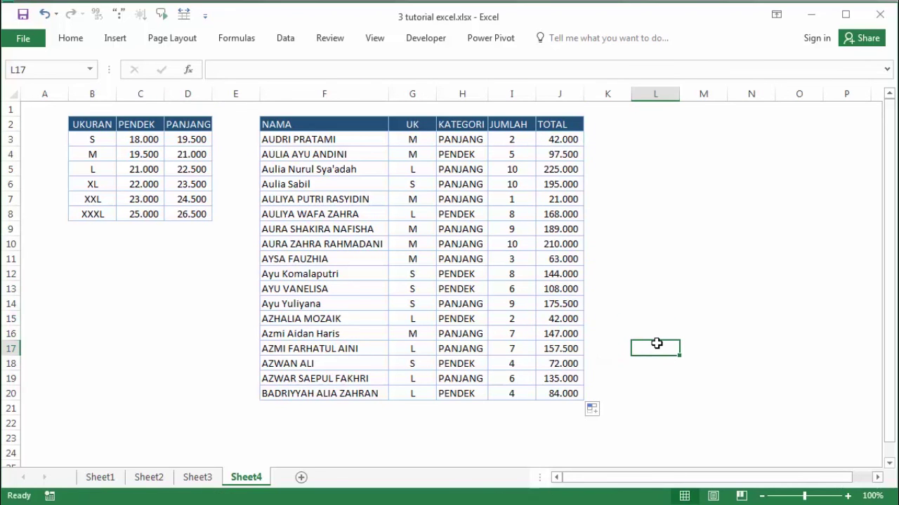
pyautogui.click(728, 193)
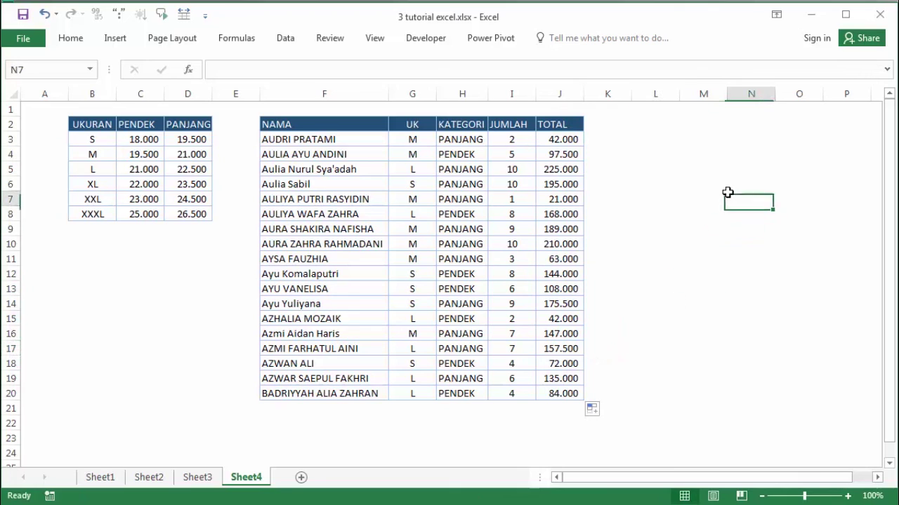
pyautogui.click(627, 164)
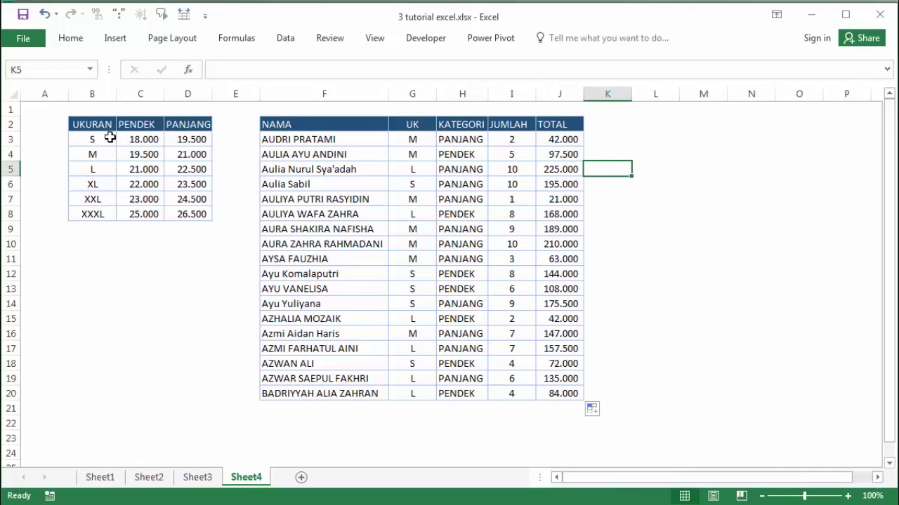
pyautogui.click(136, 124)
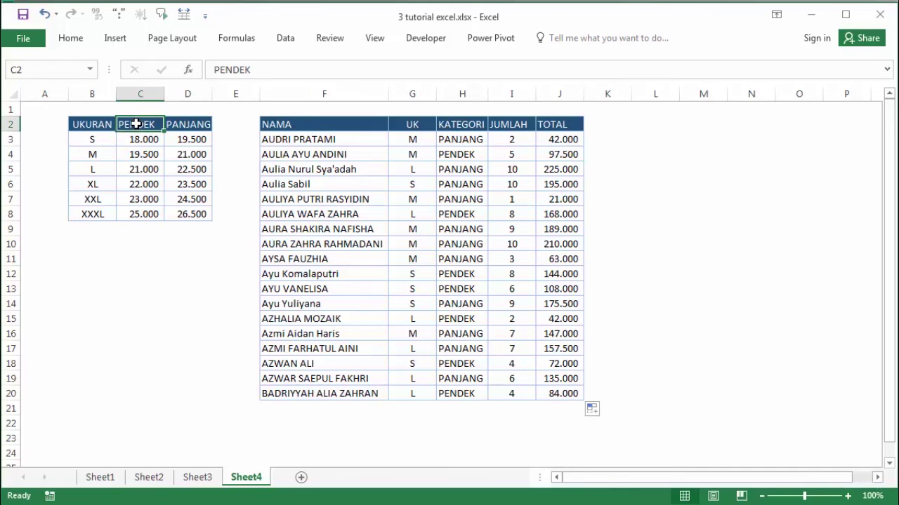
pyautogui.click(85, 124)
pyautogui.click(149, 126)
pyautogui.moveTo(88, 140); pyautogui.dragTo(91, 212)
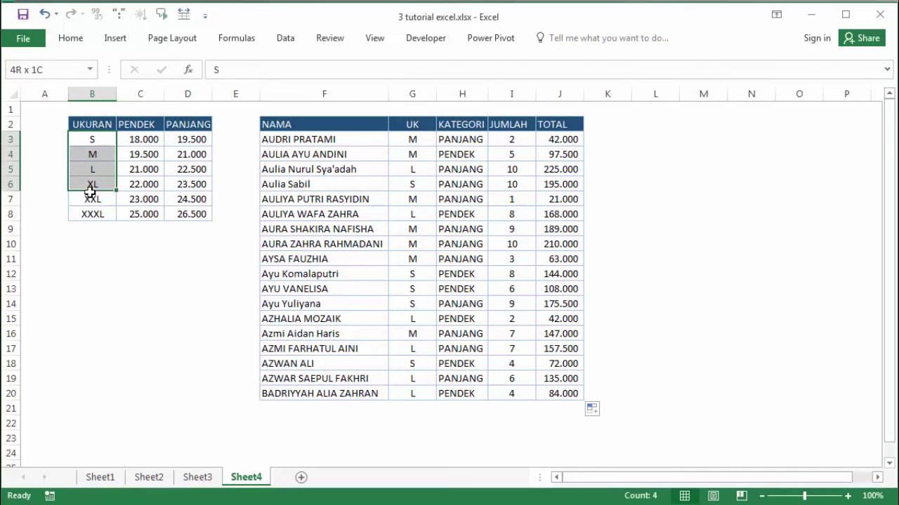
pyautogui.click(103, 281)
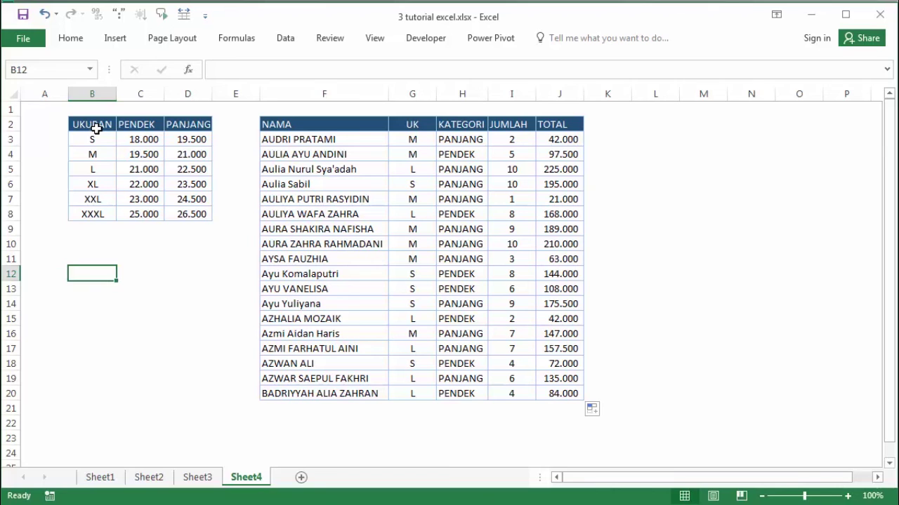
pyautogui.moveTo(91, 125); pyautogui.dragTo(184, 215)
pyautogui.click(126, 286)
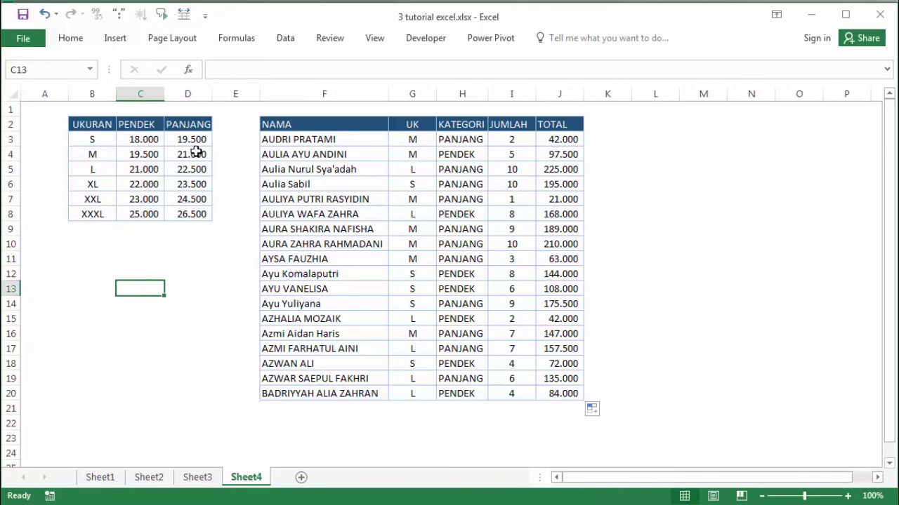
pyautogui.click(221, 120)
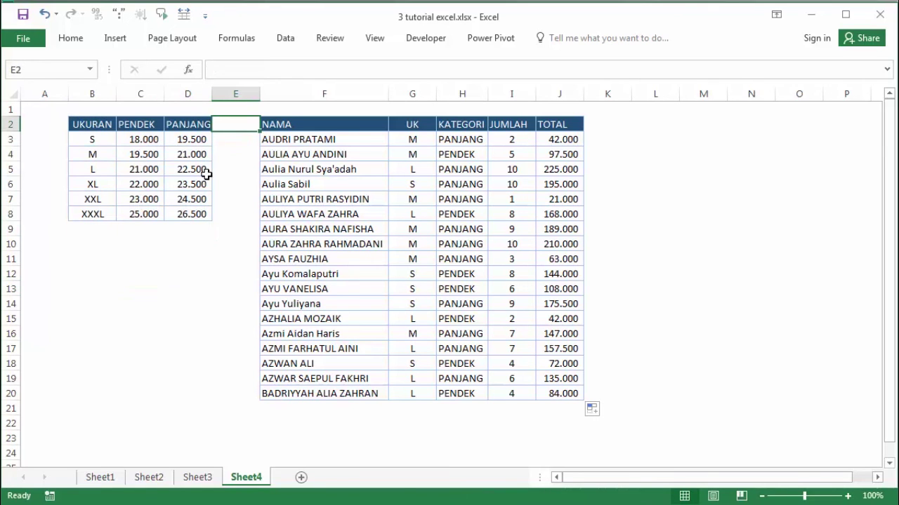